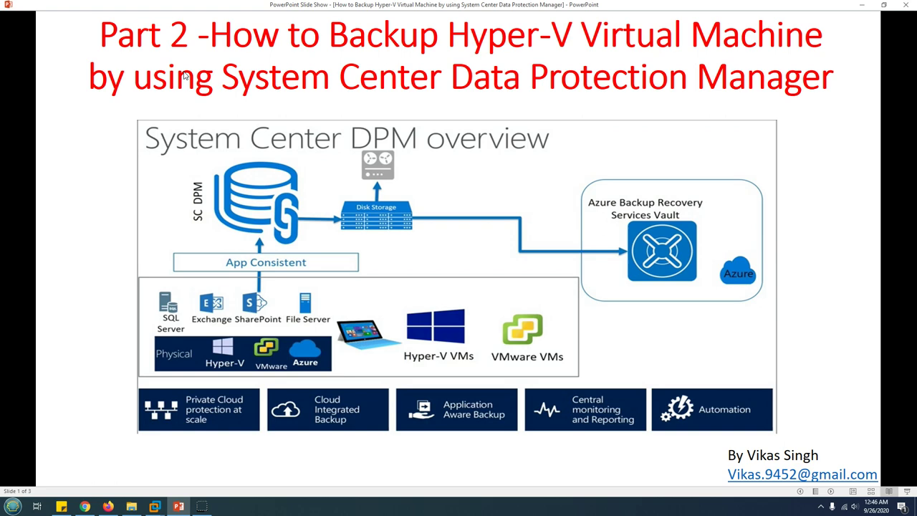
Advance the slide show to slide 2, which lists the three demo-environment servers
key("Right")
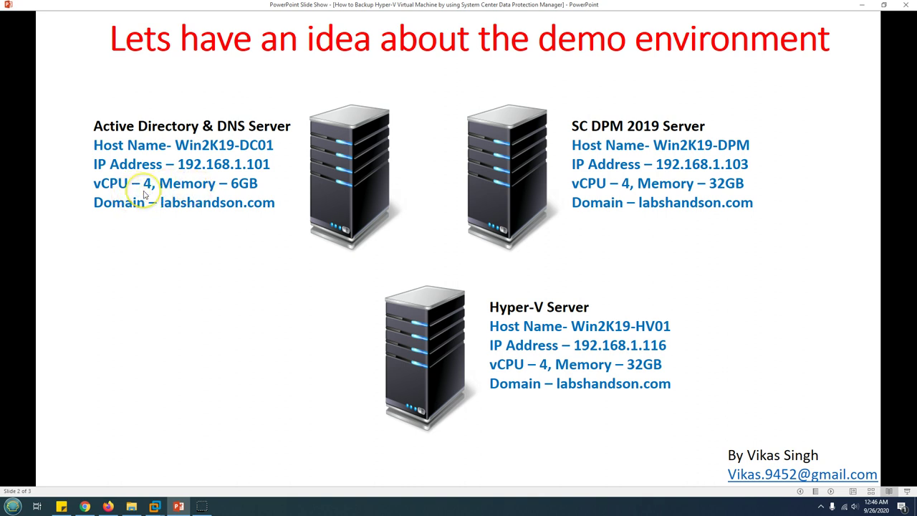
mouse_move(154, 507)
left_click(164, 467)
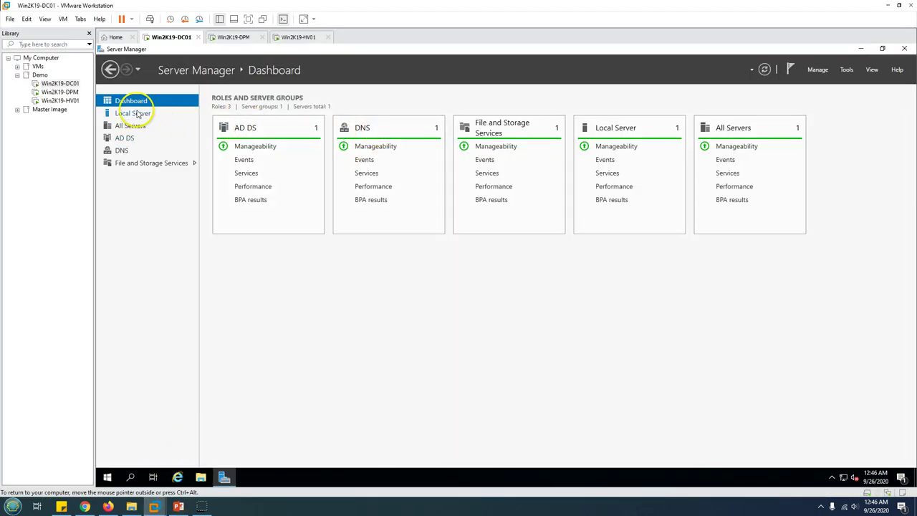
left_click(133, 114)
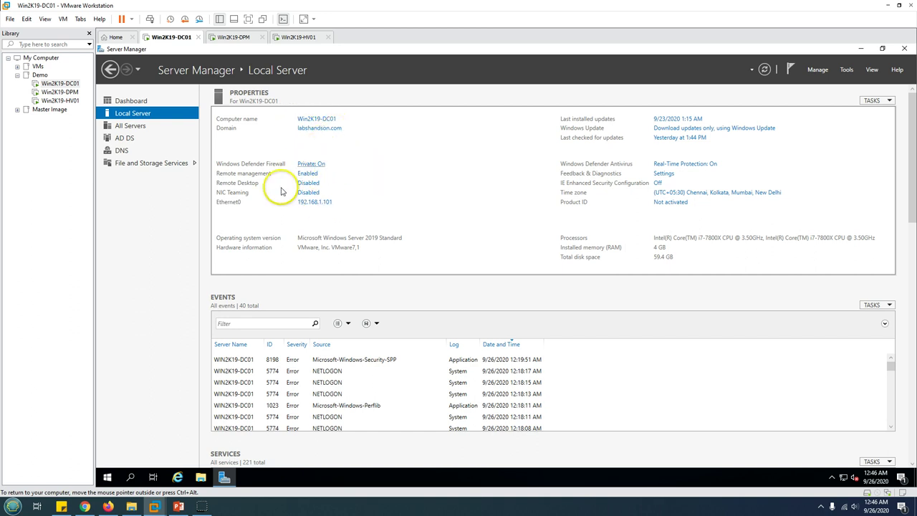
left_click(130, 100)
left_click(178, 506)
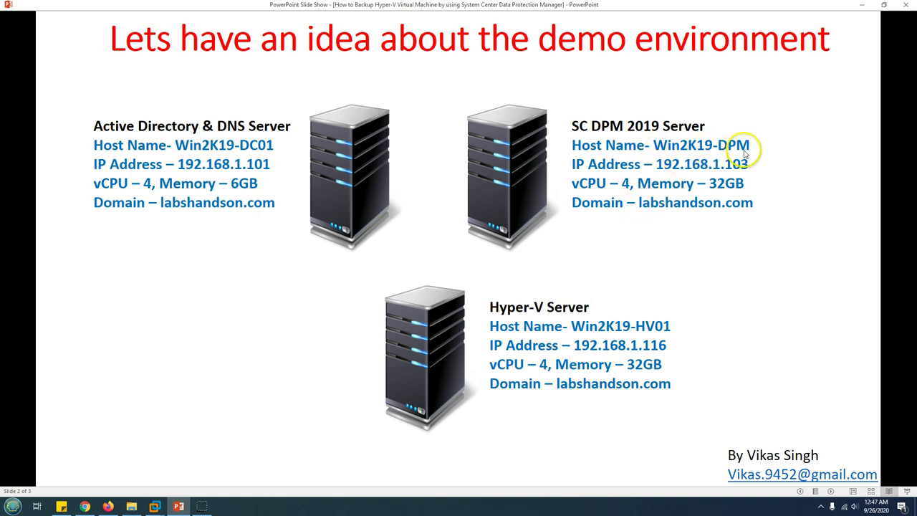
Switch to the Win2K19-DPM machine, check its local server properties, and minimize Server Manager
left_click(175, 509)
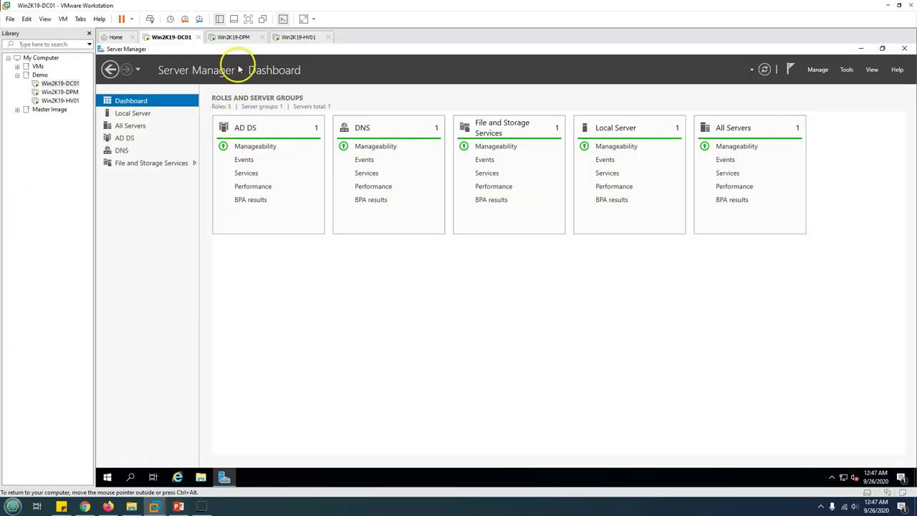
left_click(237, 37)
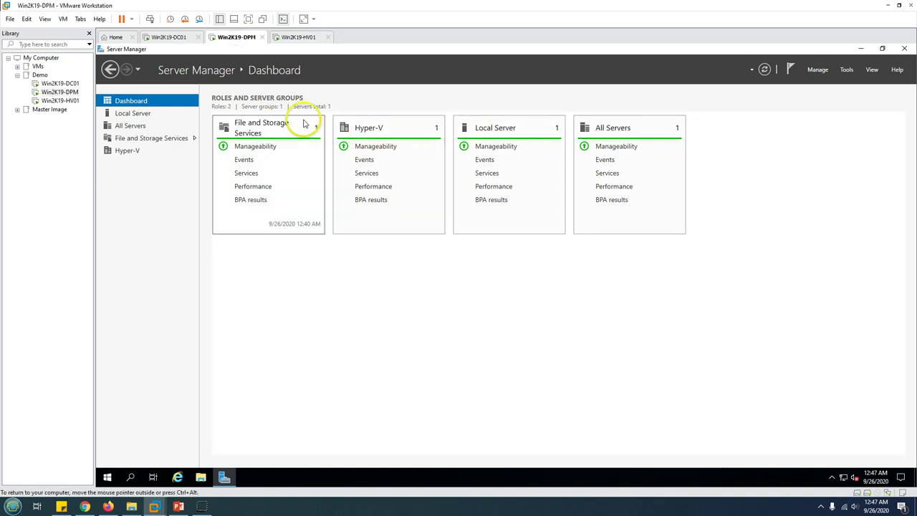
left_click(156, 114)
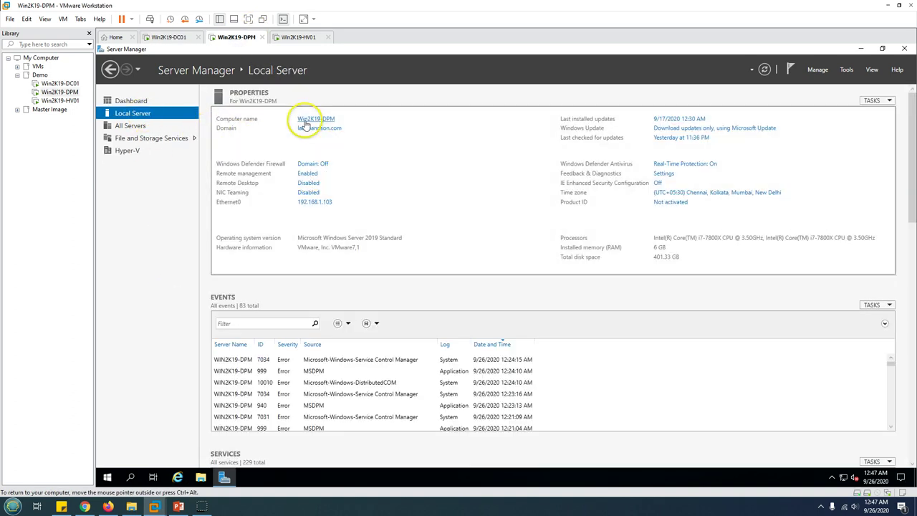
left_click(152, 104)
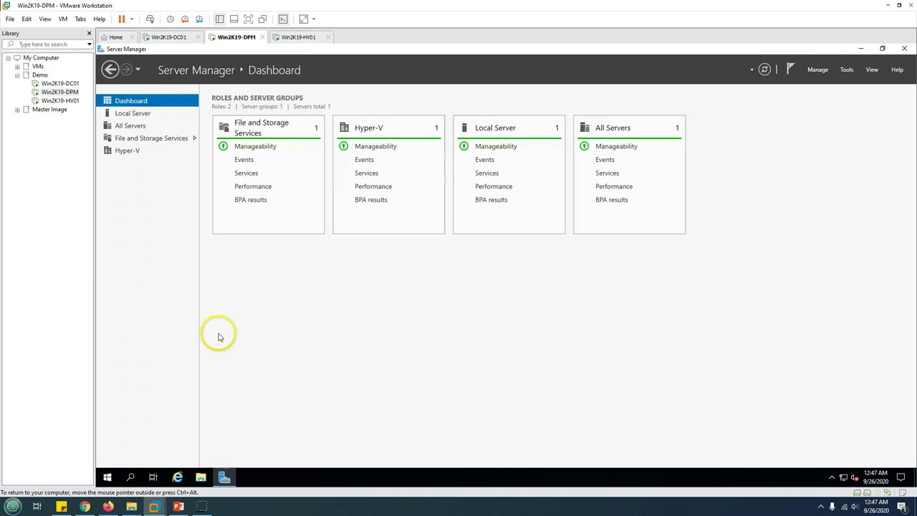
left_click(224, 478)
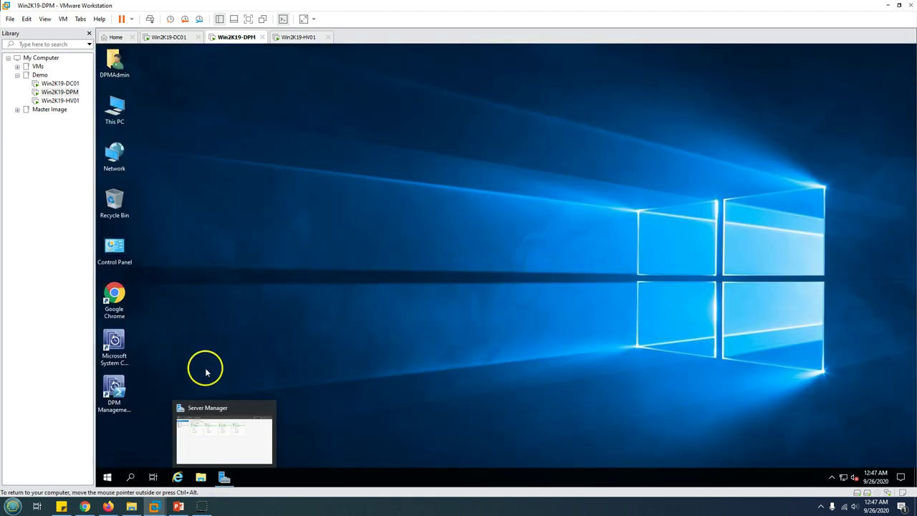
Launch the System Center DPM Administrator Console from its desktop shortcut and approve the UAC prompt
left_click(115, 338)
left_click(116, 400)
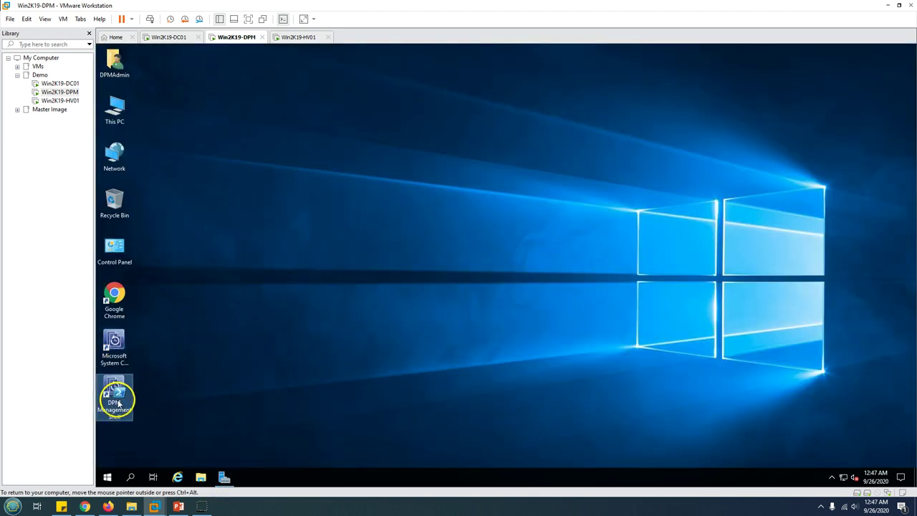
double_click(115, 338)
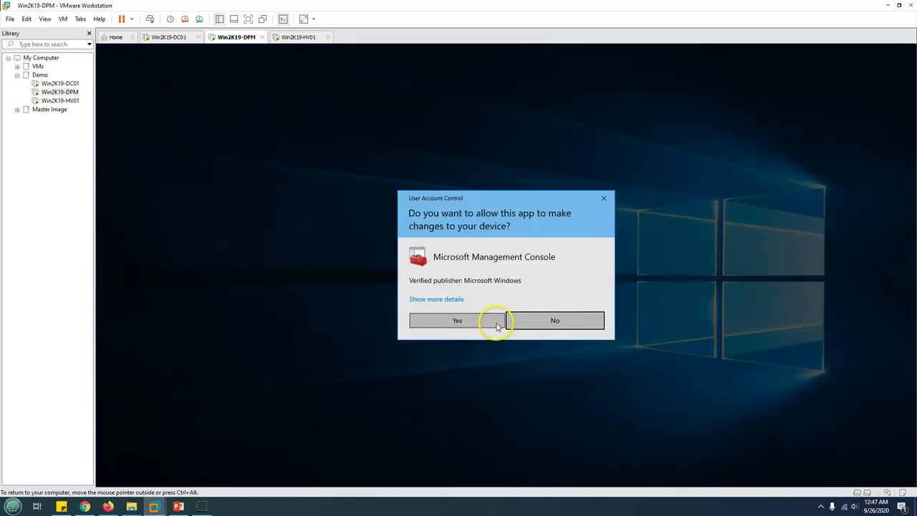
left_click(493, 321)
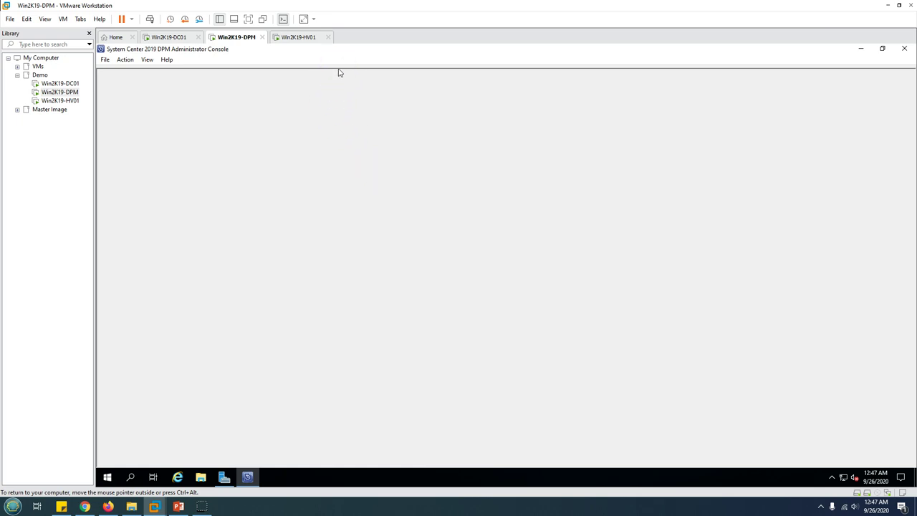
View the console's Monitoring alerts and jobs, then return to the demo-environment slide
left_click(293, 73)
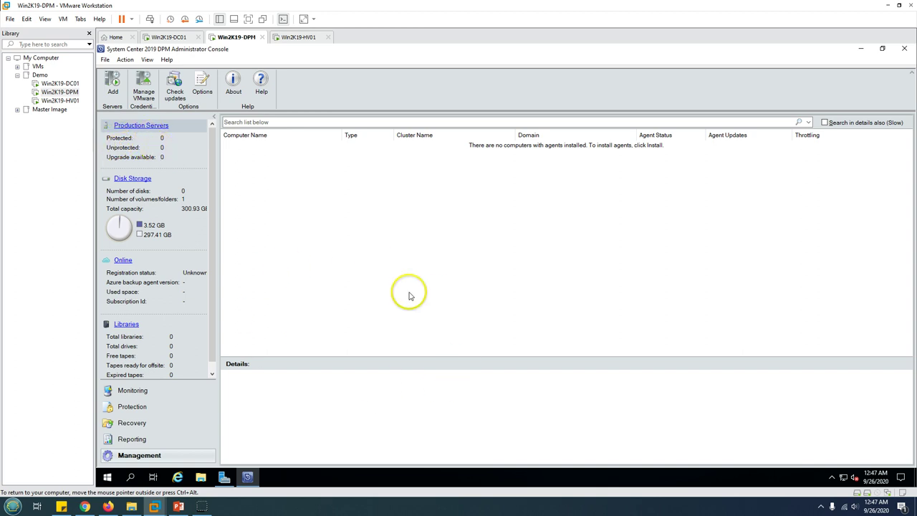
left_click(143, 395)
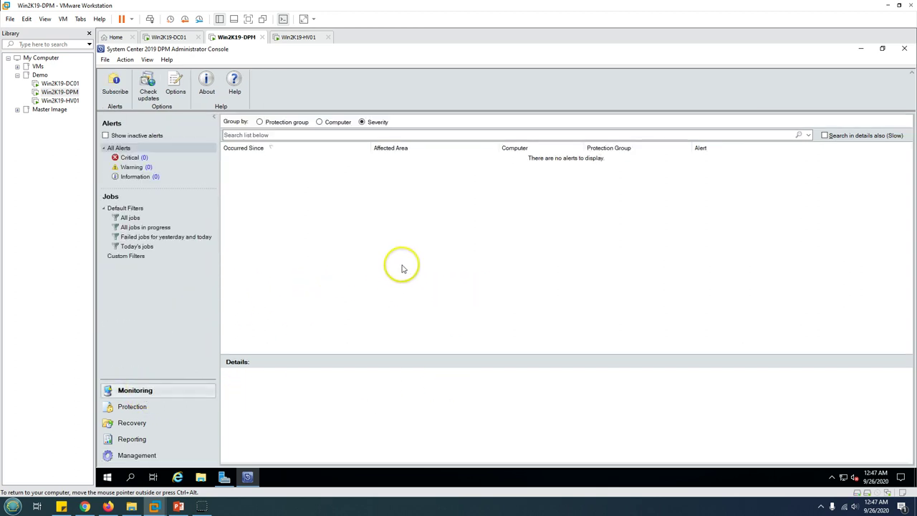
left_click(179, 507)
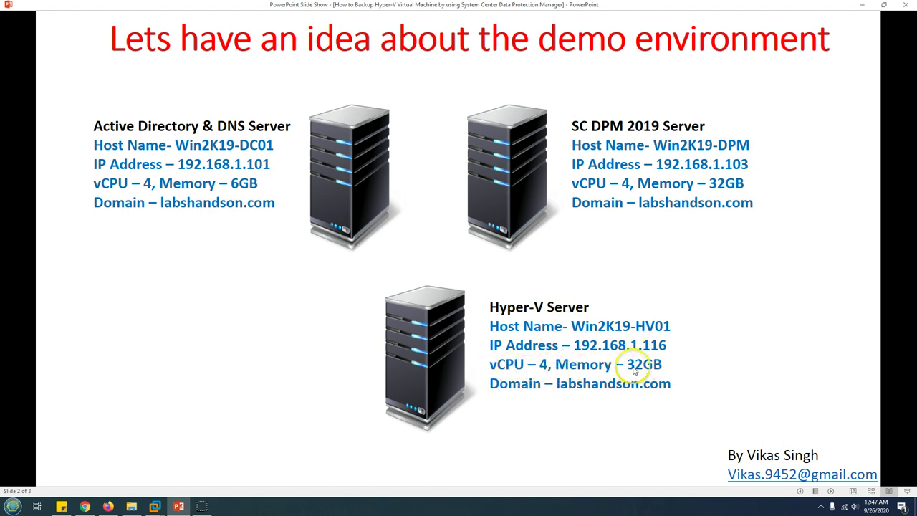
On the Win2K19-HV01 host, check local server properties and open Hyper-V Manager from Tools
left_click(155, 507)
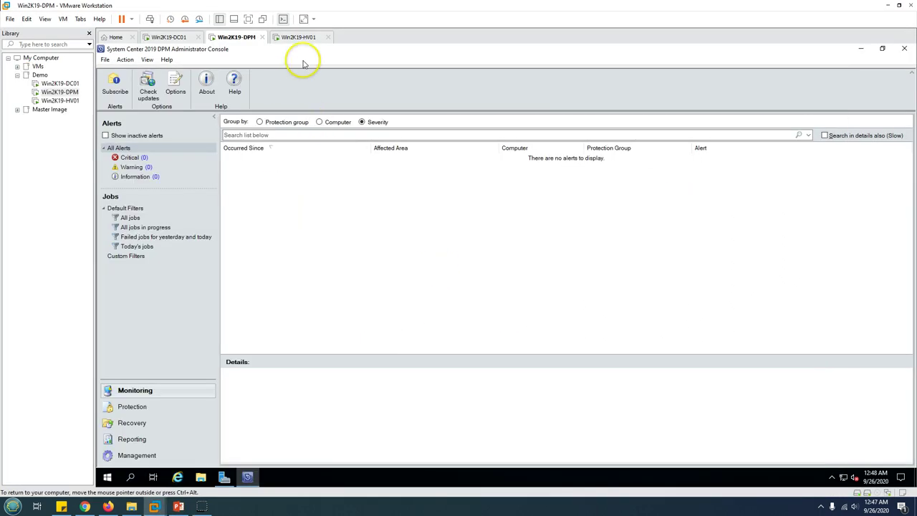
left_click(301, 38)
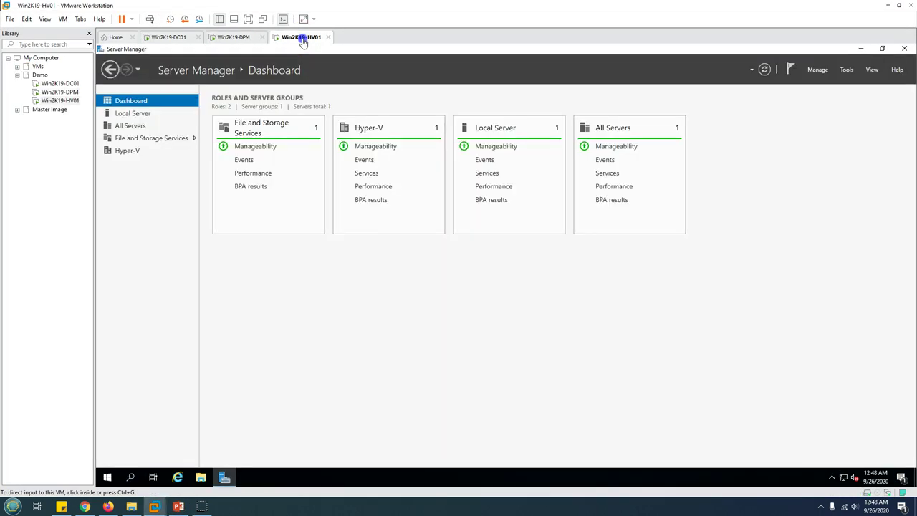
left_click(150, 113)
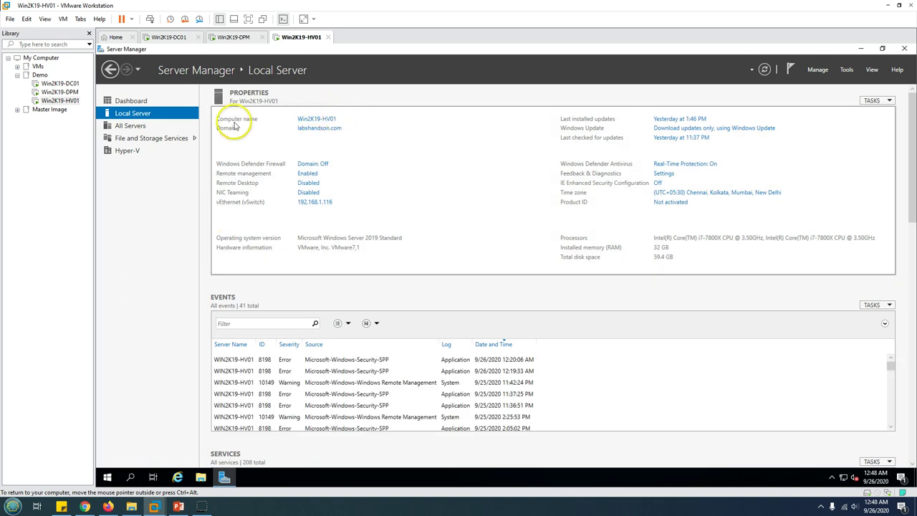
left_click(126, 101)
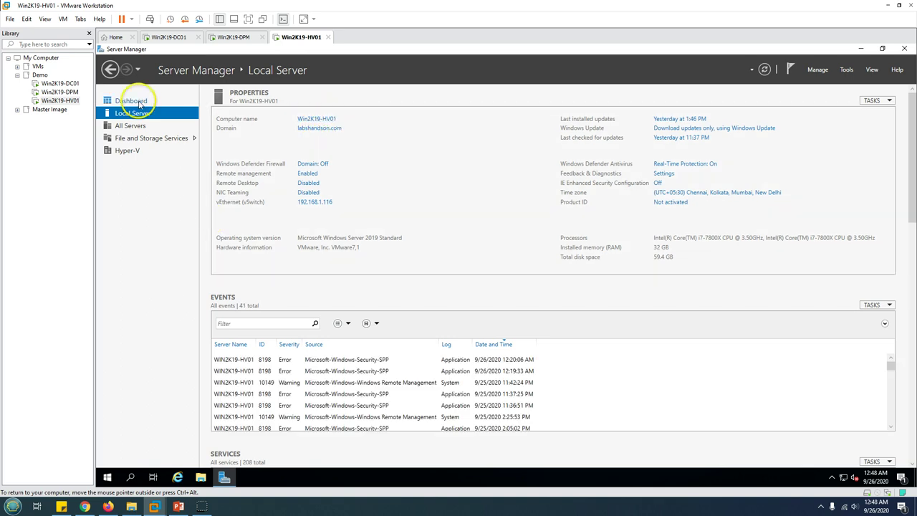
left_click(847, 70)
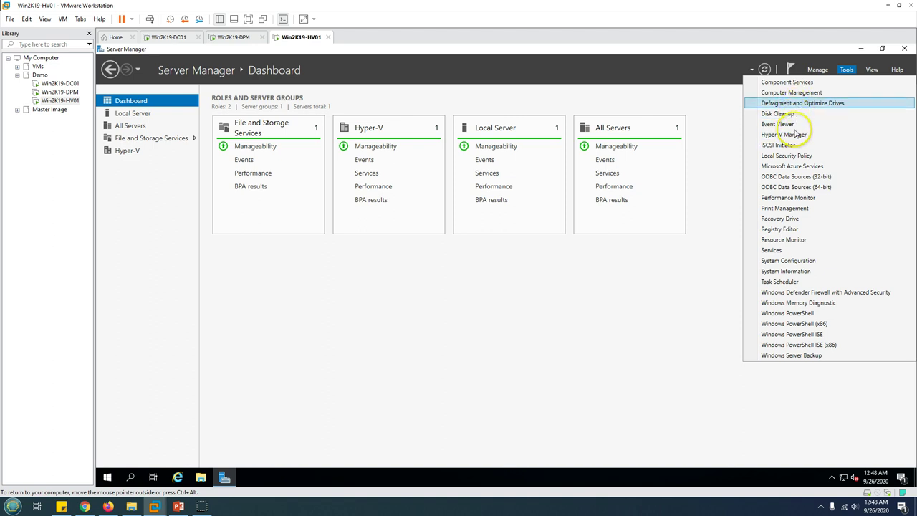
left_click(792, 134)
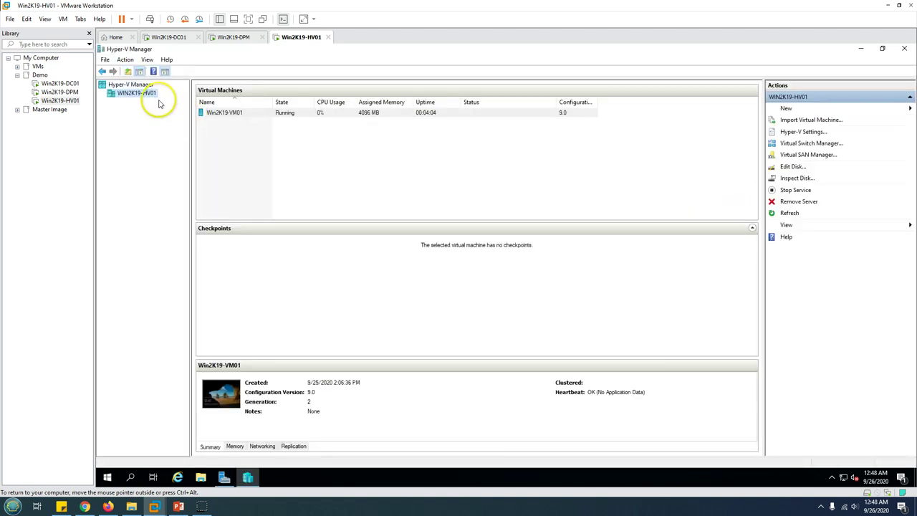
Connect to Win2K19-VM01, sign in with the account password, then bring back the slide show
left_click(207, 113)
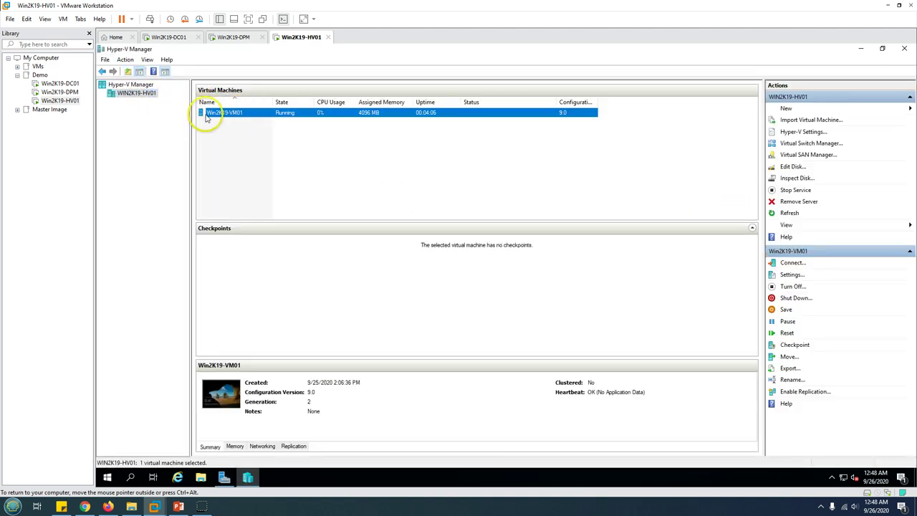
right_click(265, 119)
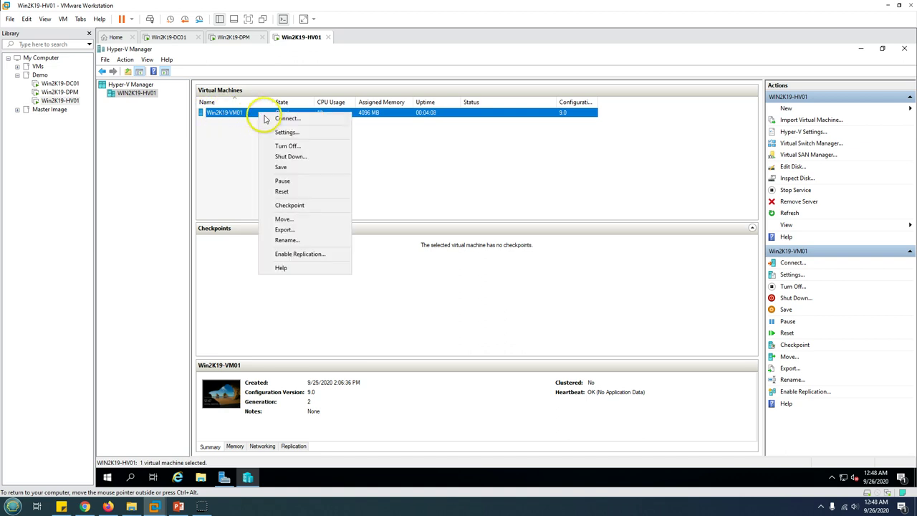
left_click(278, 119)
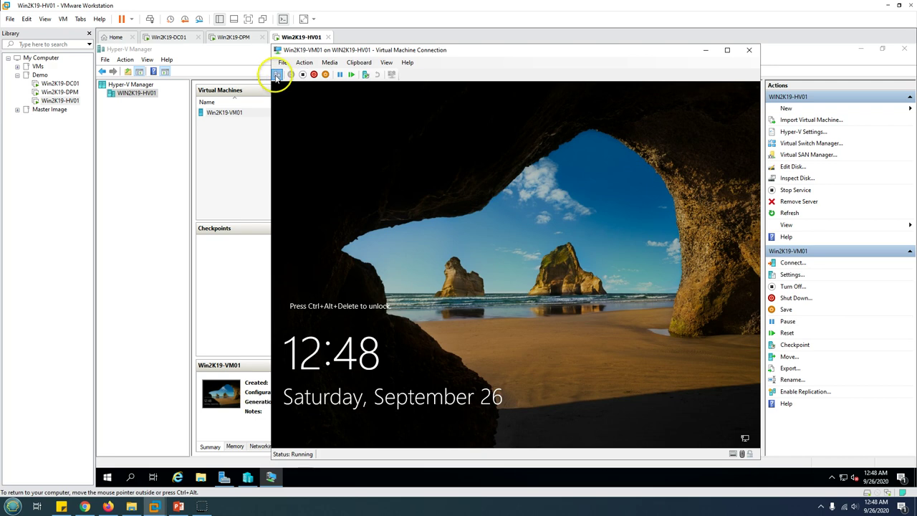
left_click(276, 76)
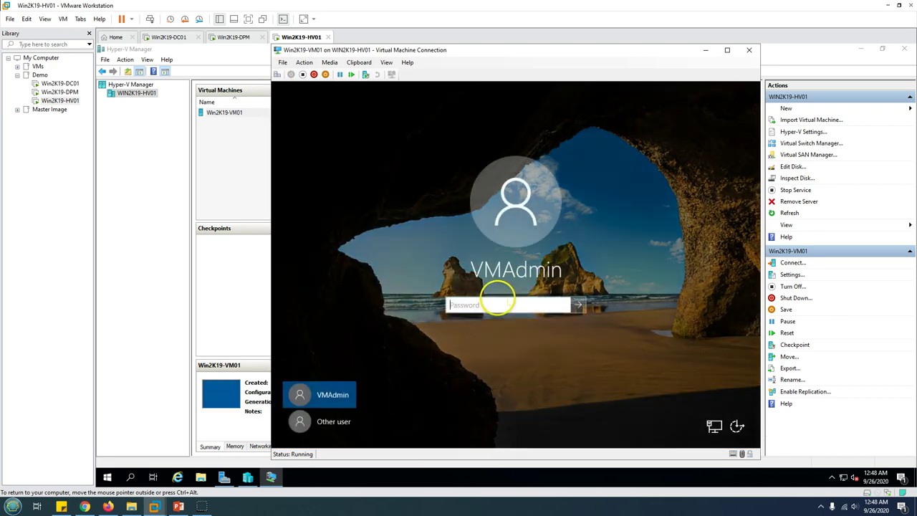
left_click(496, 300)
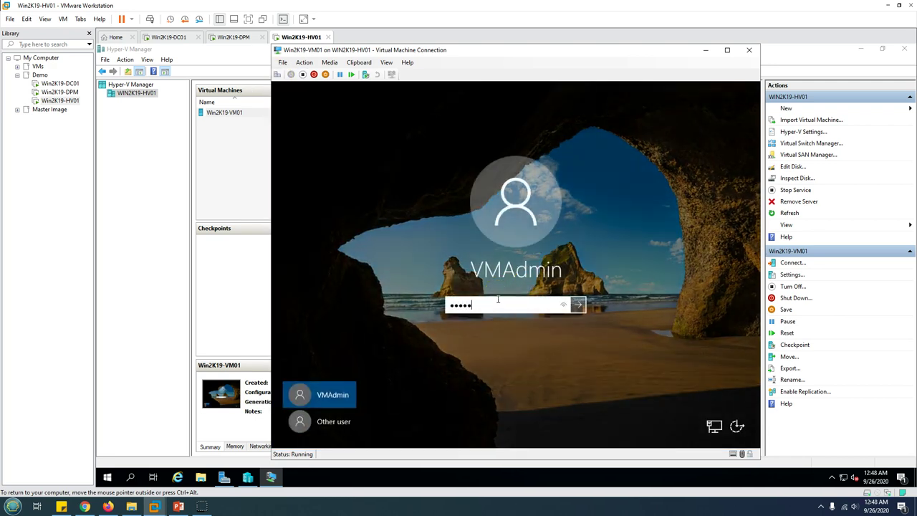
key("Return")
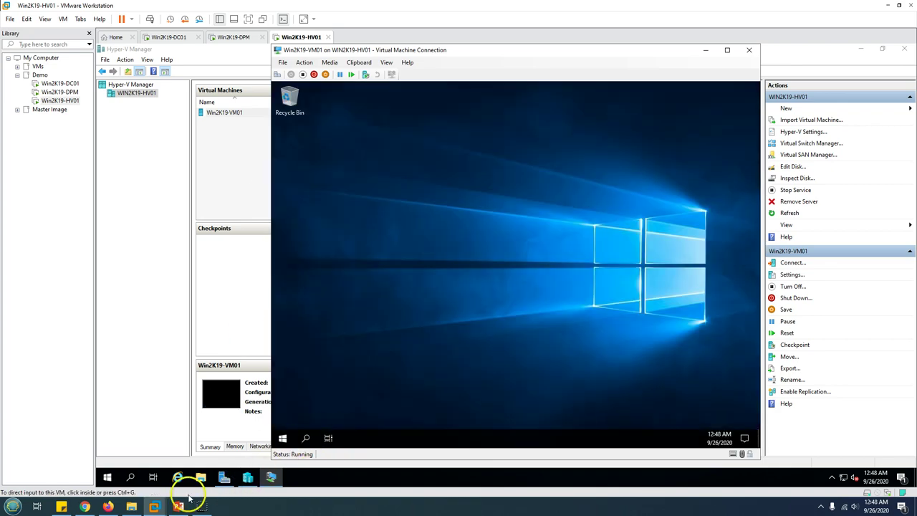
left_click(202, 501)
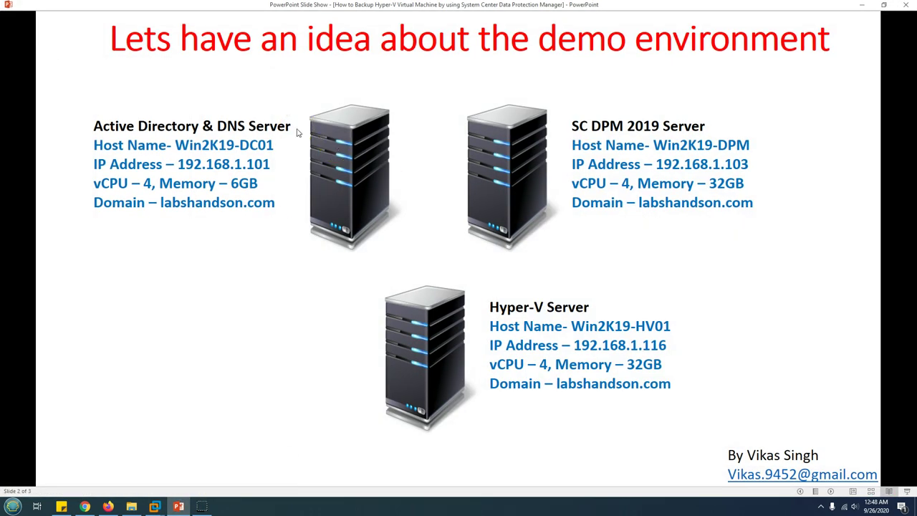
Return to slide 1, the DPM overview, then minimise the slide show and switch to Win2K19-DPM
key("Left")
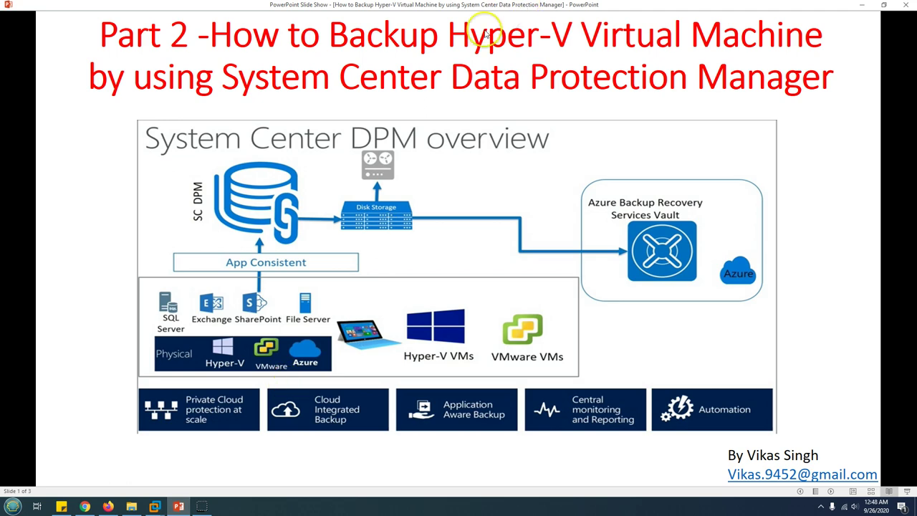
left_click(179, 505)
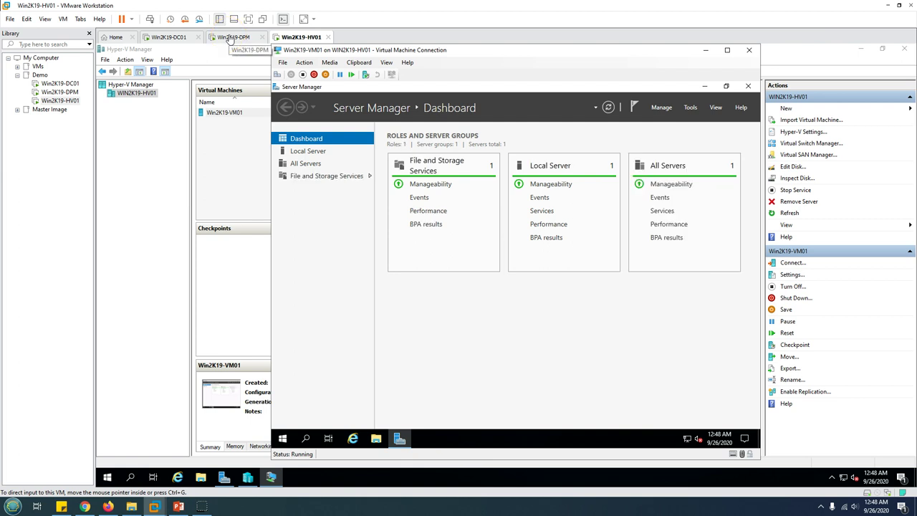
left_click(230, 40)
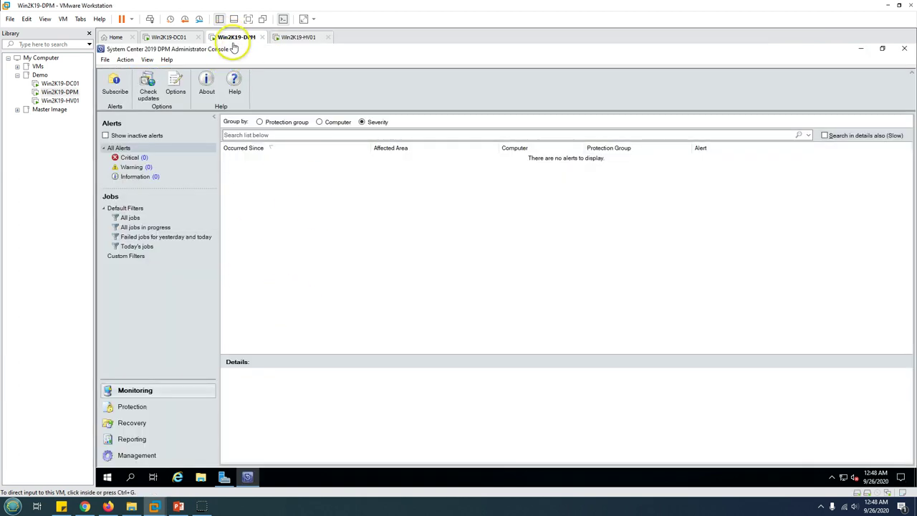
In DPM Management, inspect the D:\ storage pool volume (300.93 GB), then show Production Servers
left_click(143, 455)
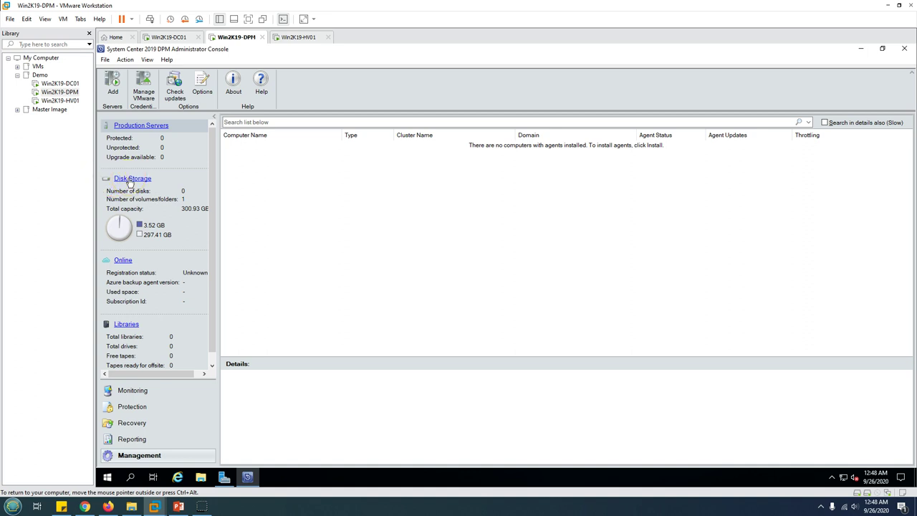
left_click(130, 179)
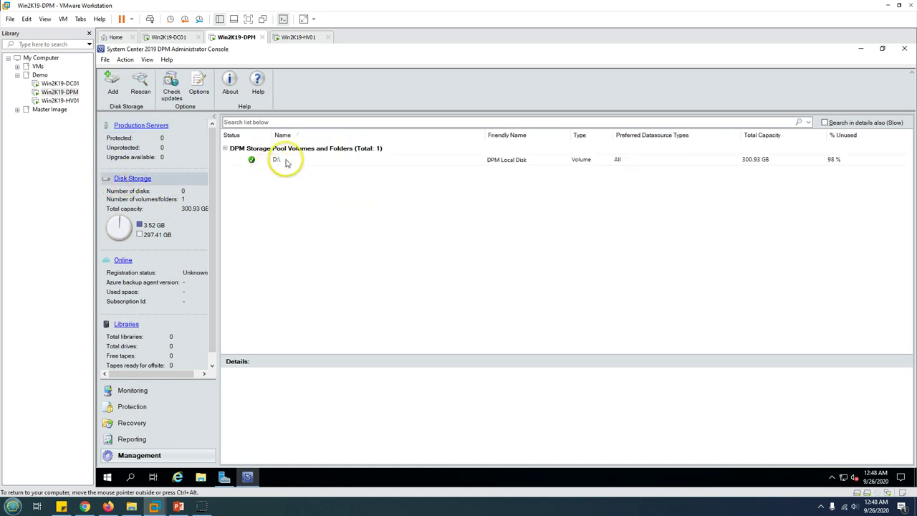
left_click(386, 164)
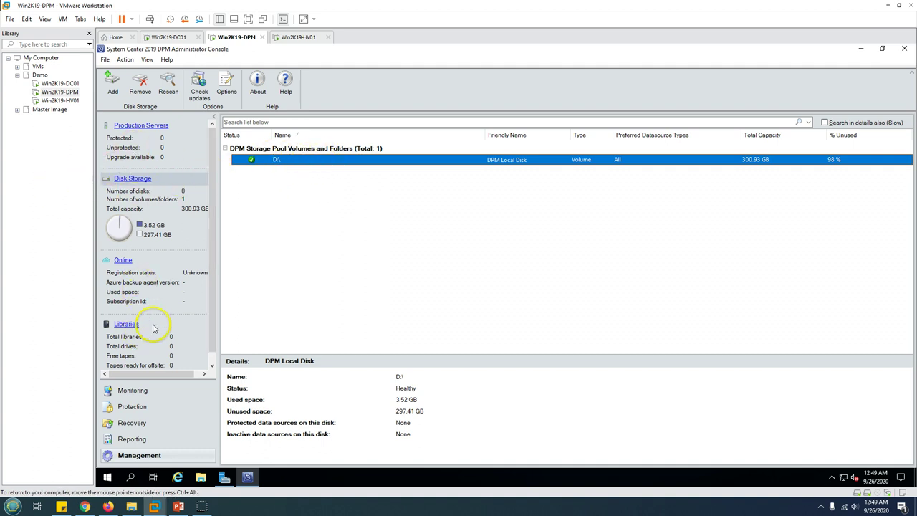
scroll(179, 316, "down", 1)
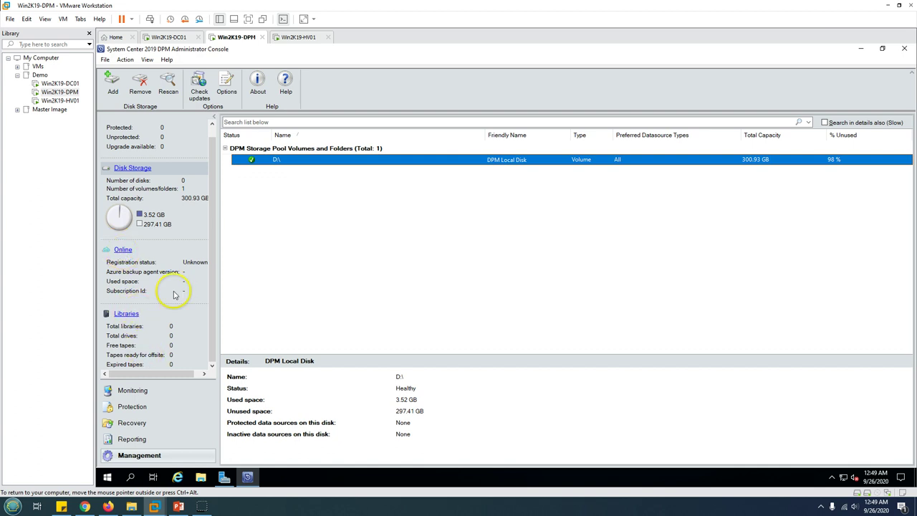
scroll(172, 292, "up", 1)
left_click(308, 217)
left_click(265, 159)
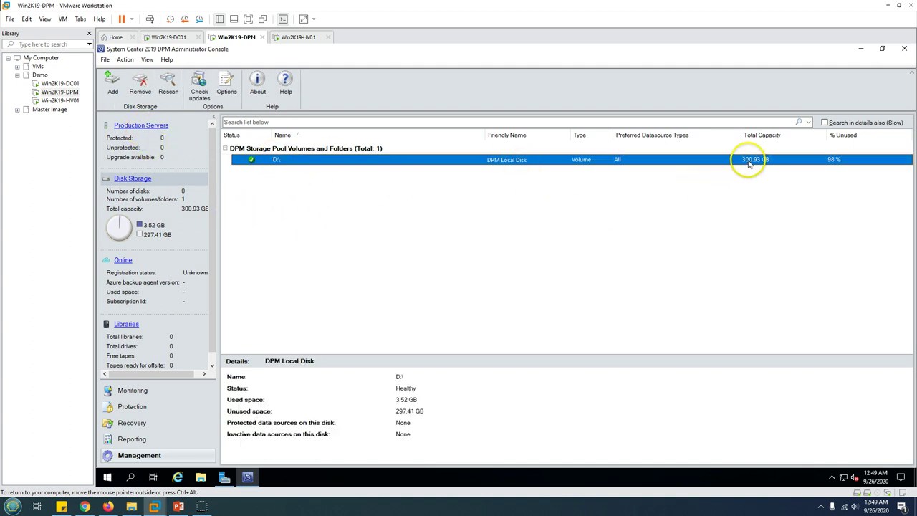
left_click(152, 127)
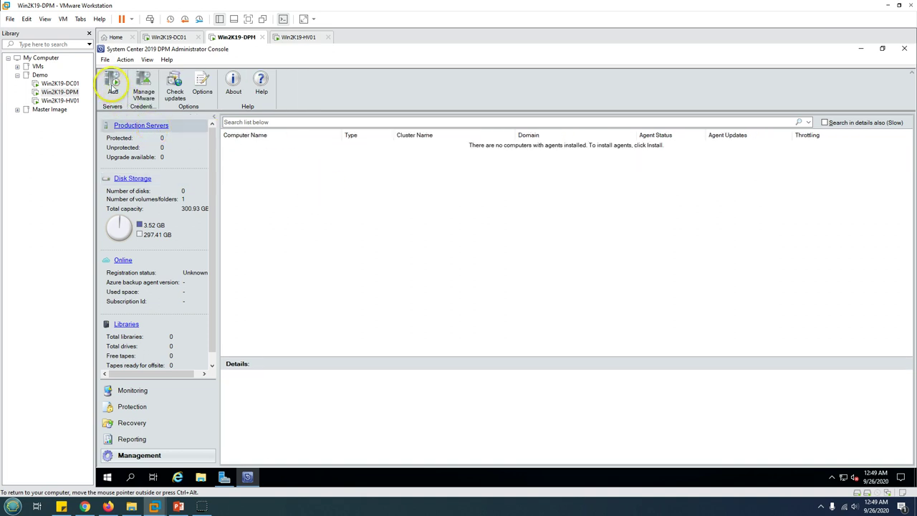
Add a production server from the Management ribbon and pick Windows Servers in the wizard
left_click(112, 86)
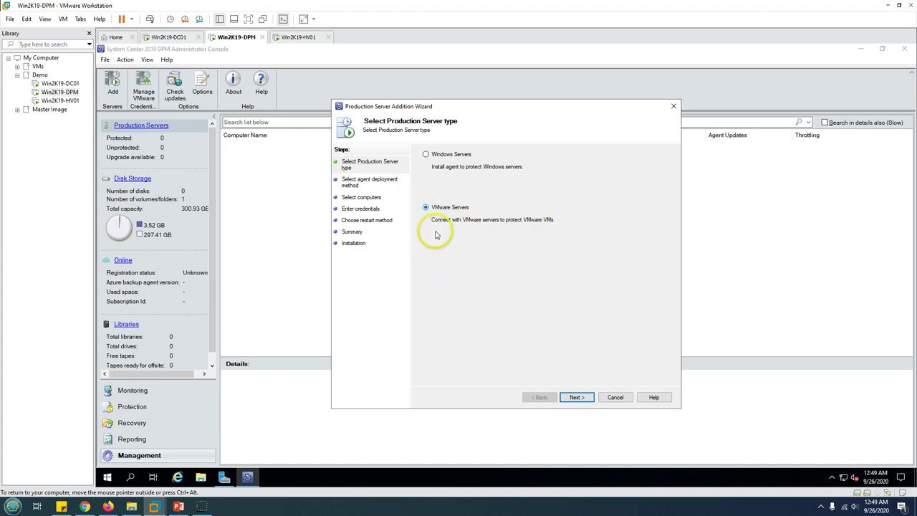
left_click(428, 155)
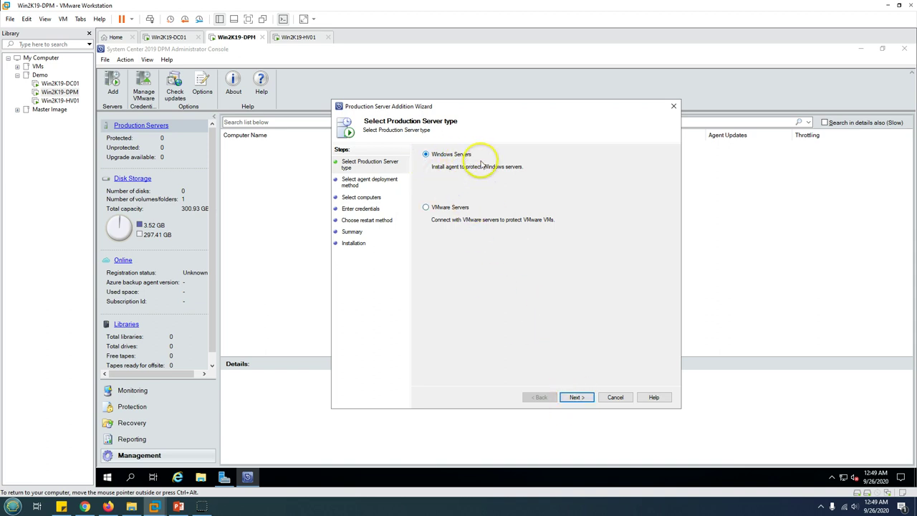
Select Install agents as the deployment method and advance to the Select Computers page
left_click(577, 398)
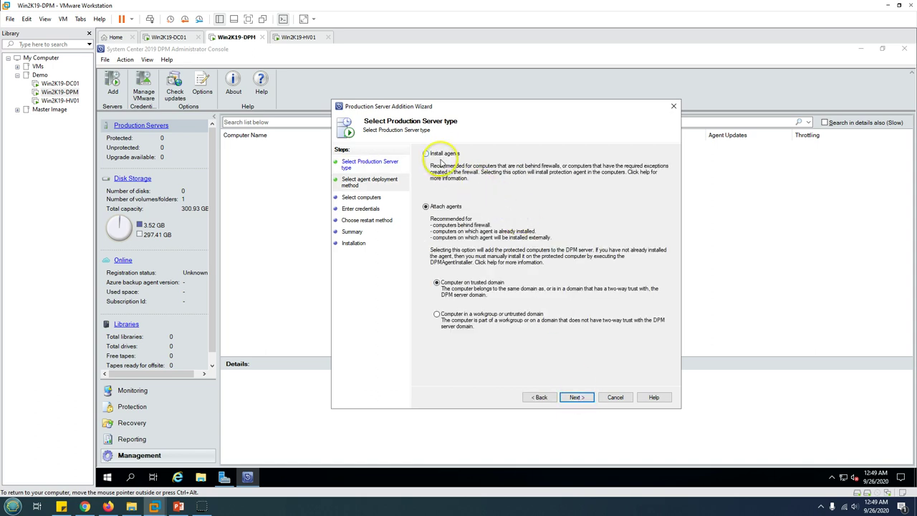
left_click(427, 154)
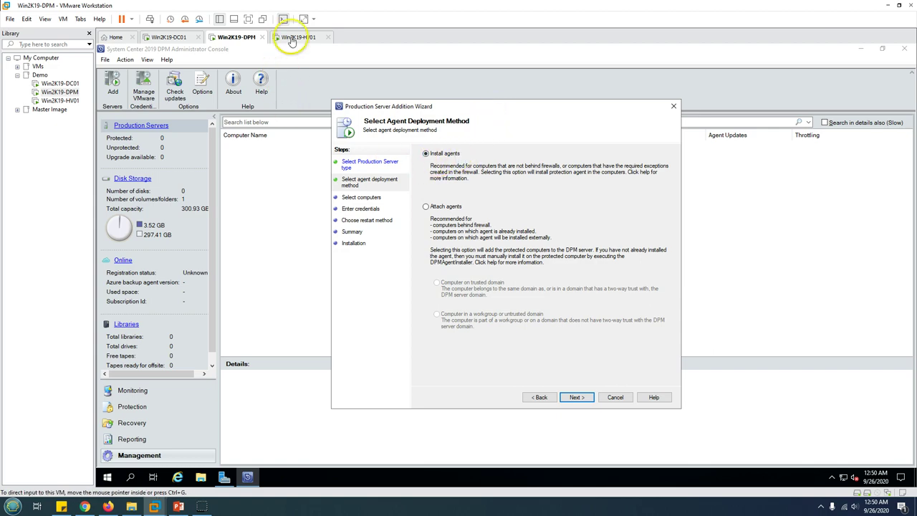
left_click(292, 37)
left_click(235, 38)
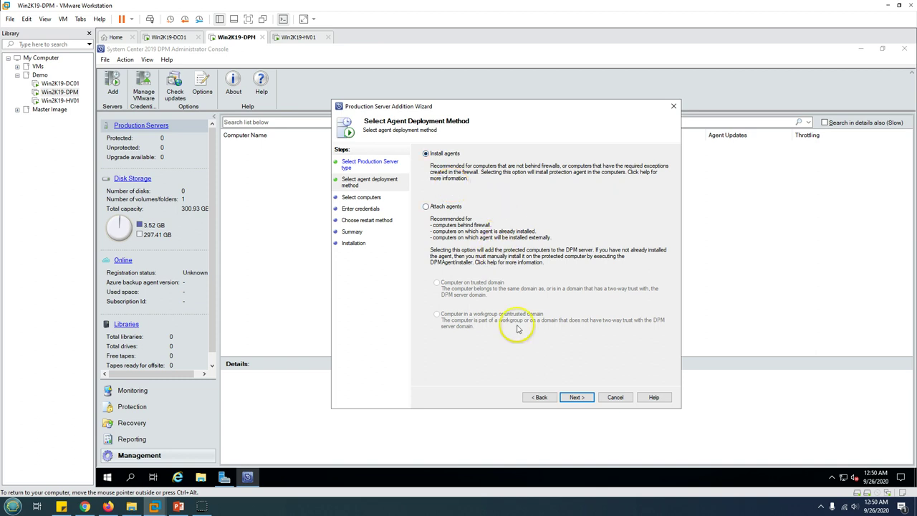
left_click(576, 398)
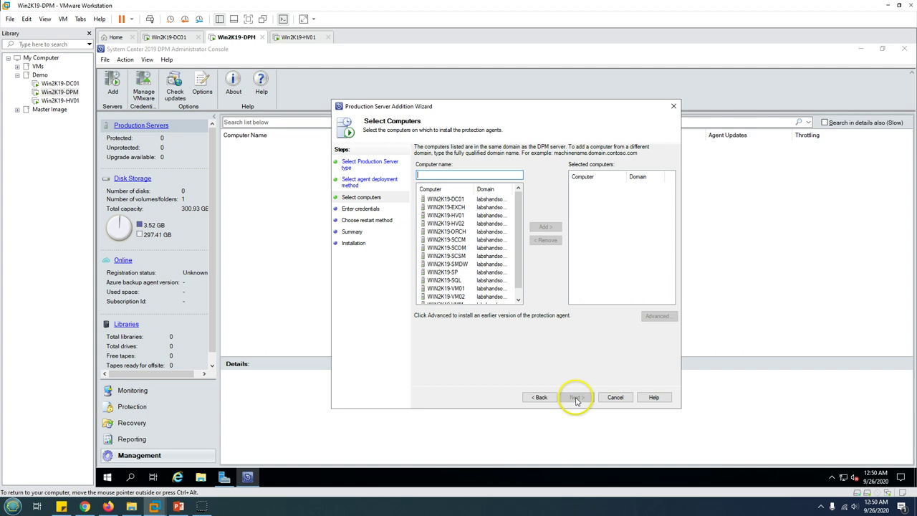
Enter WIN2K19-HV01 as the computer name and add it to Selected computers
left_click(518, 189)
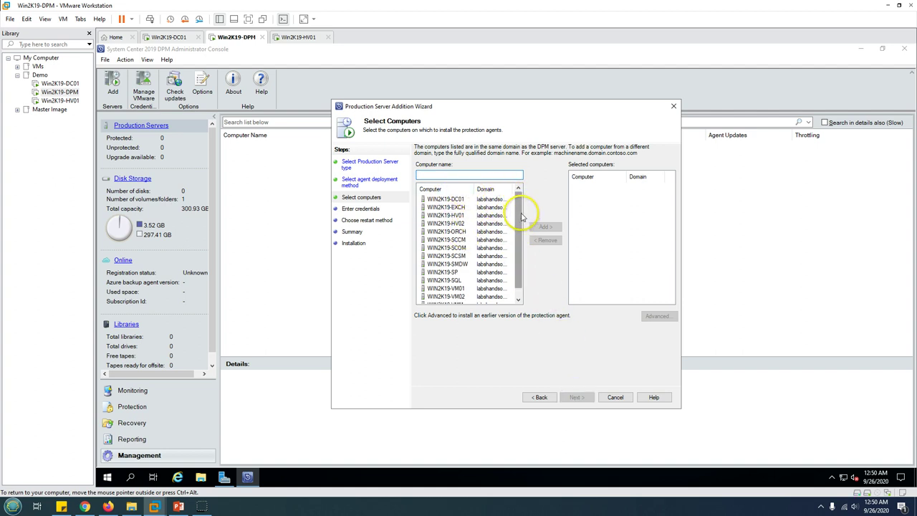
left_click_drag(522, 211, 522, 258)
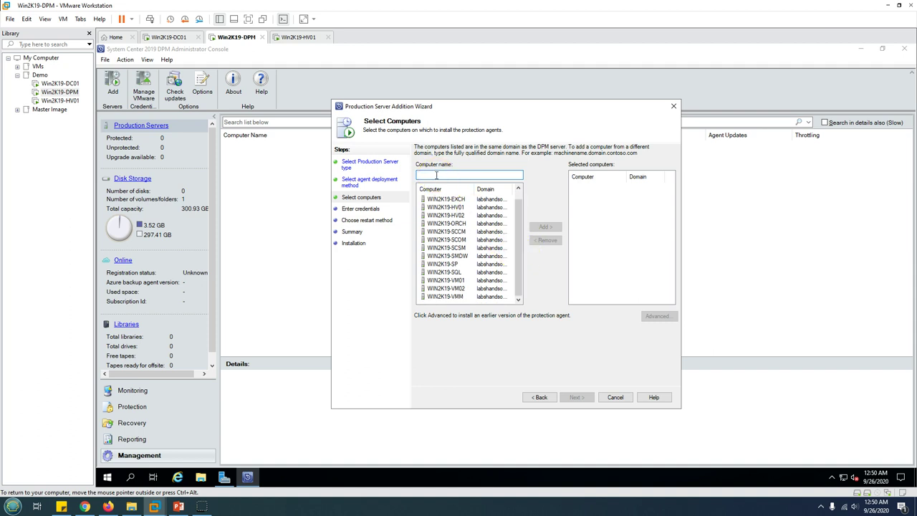
type("WIN2K19-HV01")
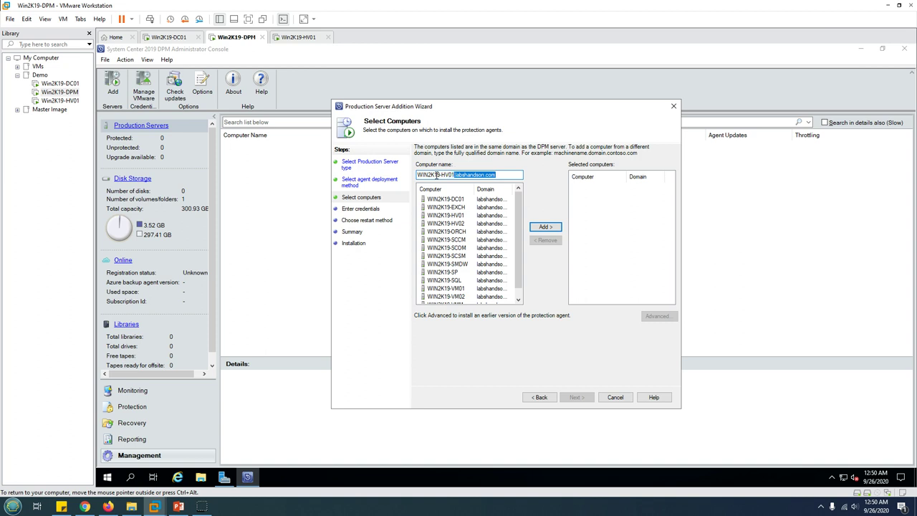
key("Return")
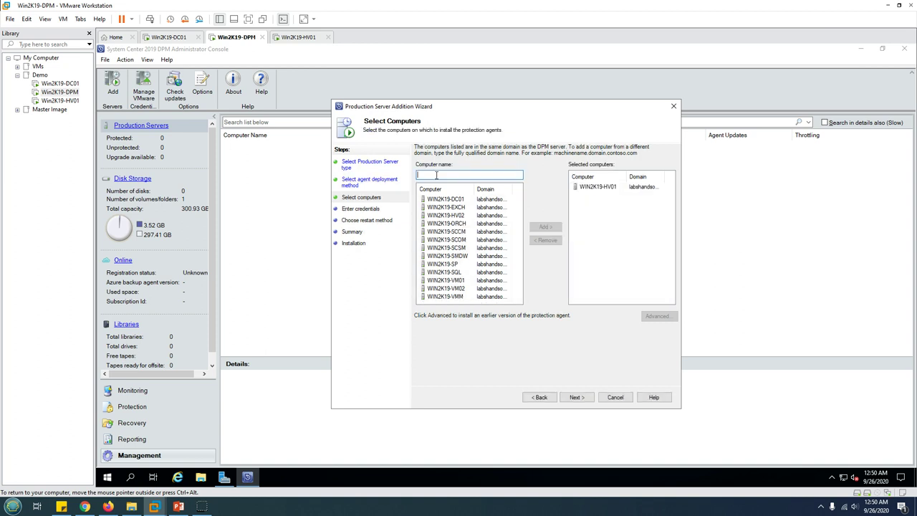
left_click(599, 187)
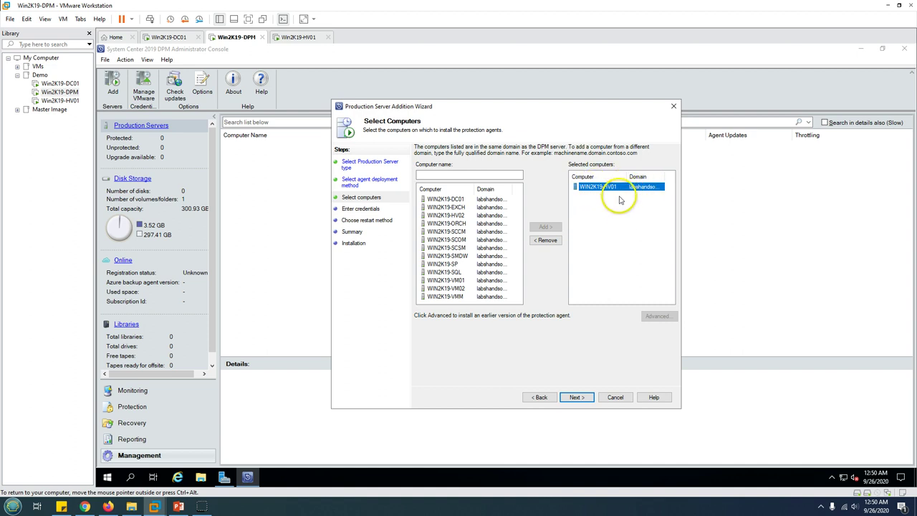
Advance to the Enter Credentials page, where the domain shows labshandson.com
left_click(577, 398)
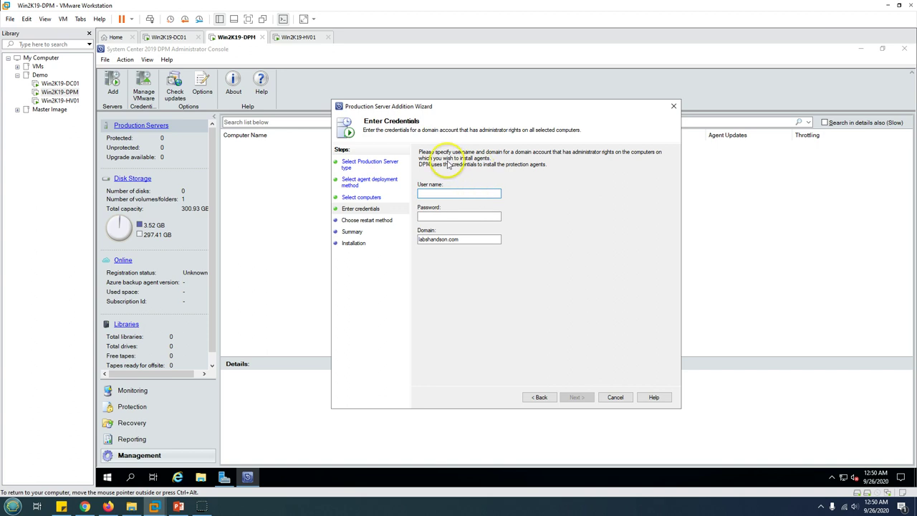
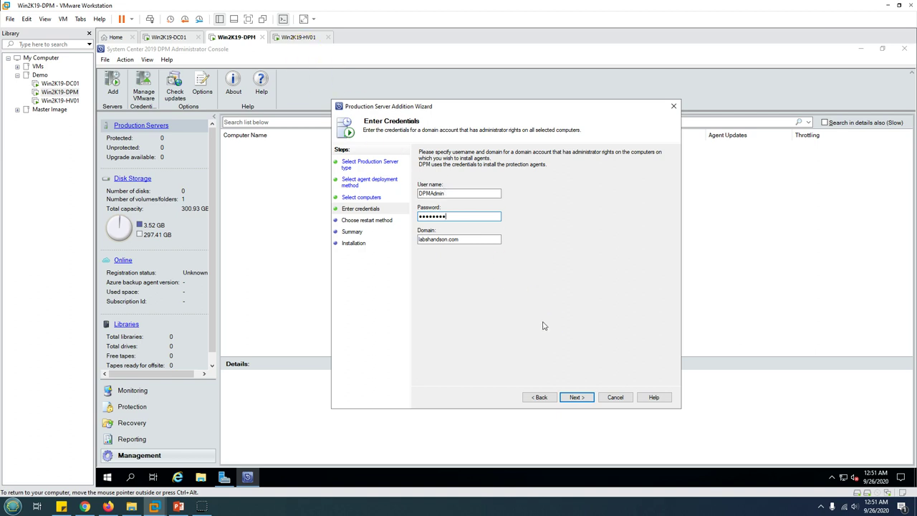
Accept the credentials and let DPM restart the selected computers after installing the protection agents
left_click(296, 37)
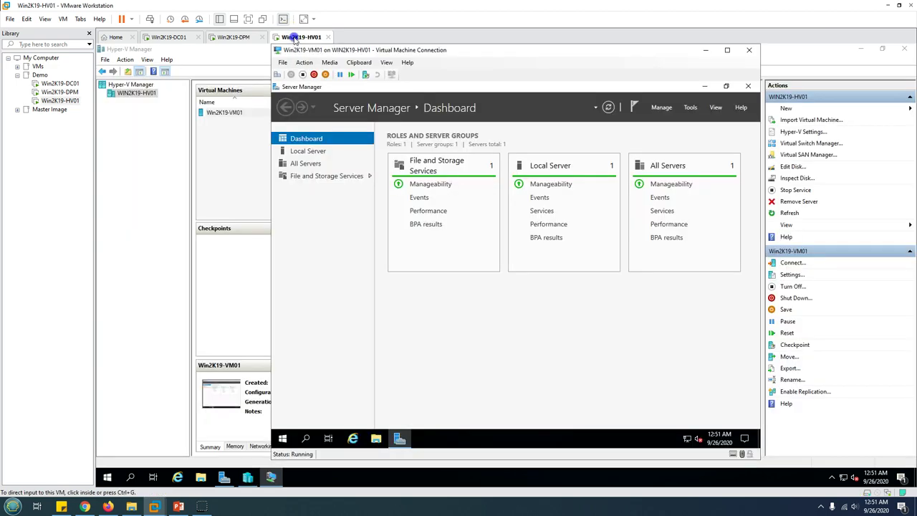
left_click(241, 37)
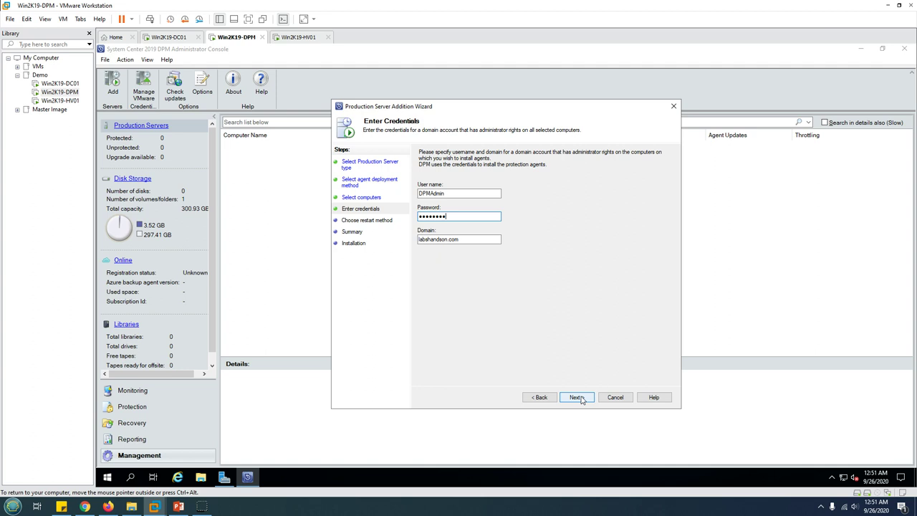
left_click(577, 398)
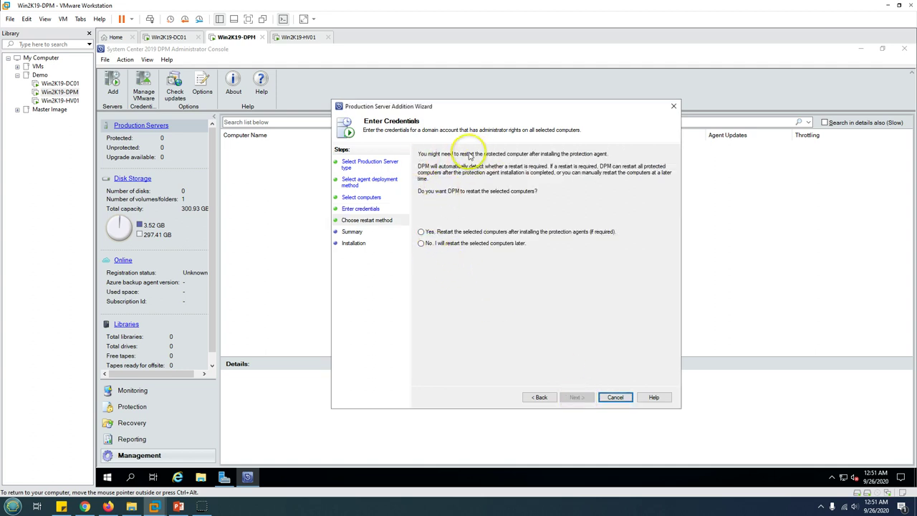
left_click(449, 233)
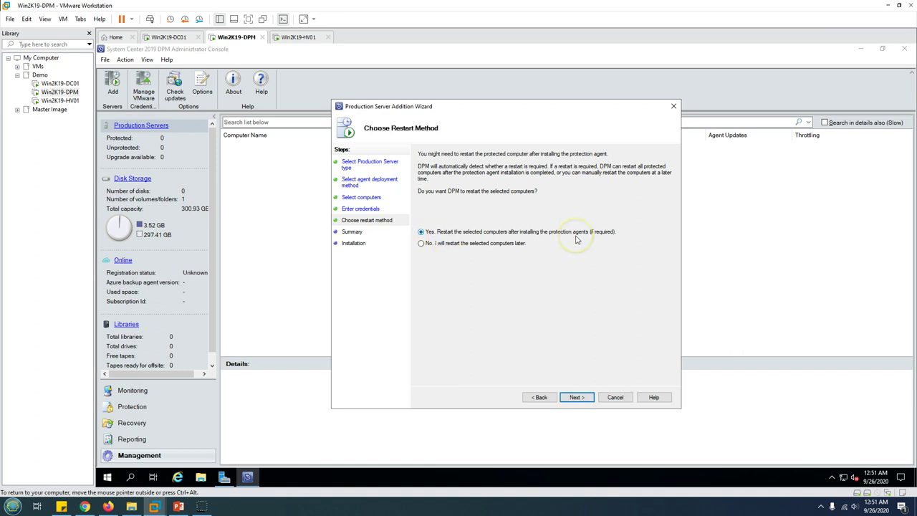
left_click(489, 241)
Check Win2K19-HV01's local server properties in Server Manager, then advance to the Summary page
left_click(301, 38)
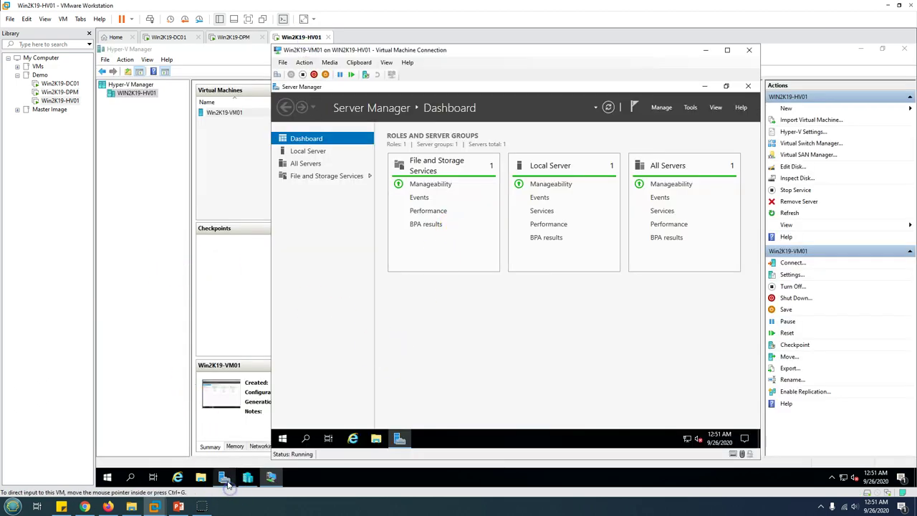
mouse_move(224, 479)
left_click(250, 436)
left_click(132, 113)
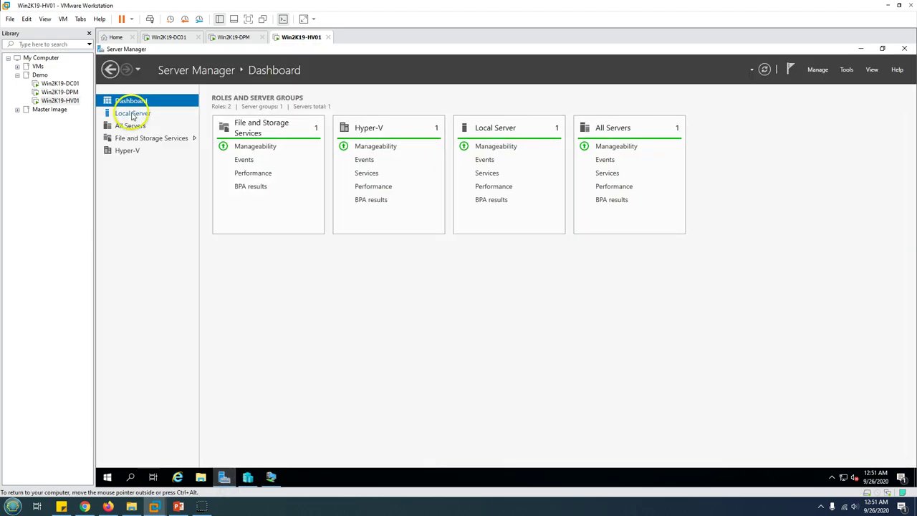
left_click(234, 39)
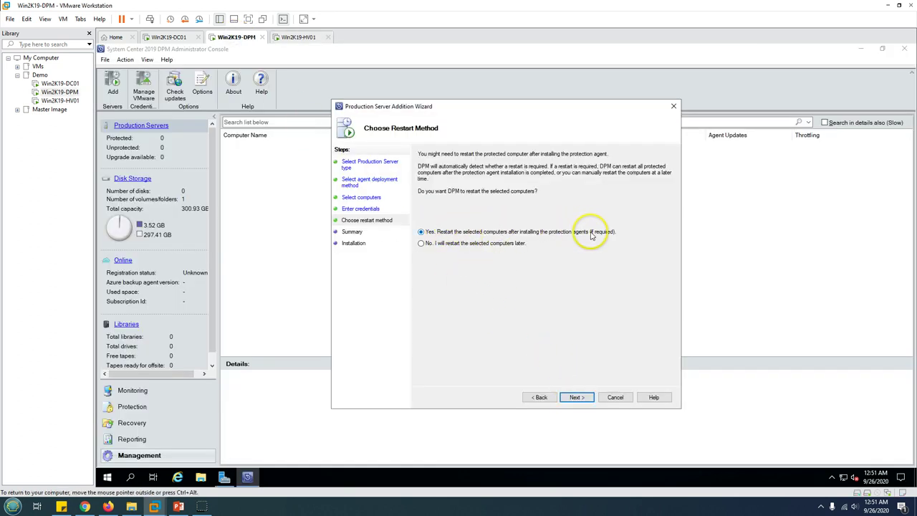
left_click(576, 397)
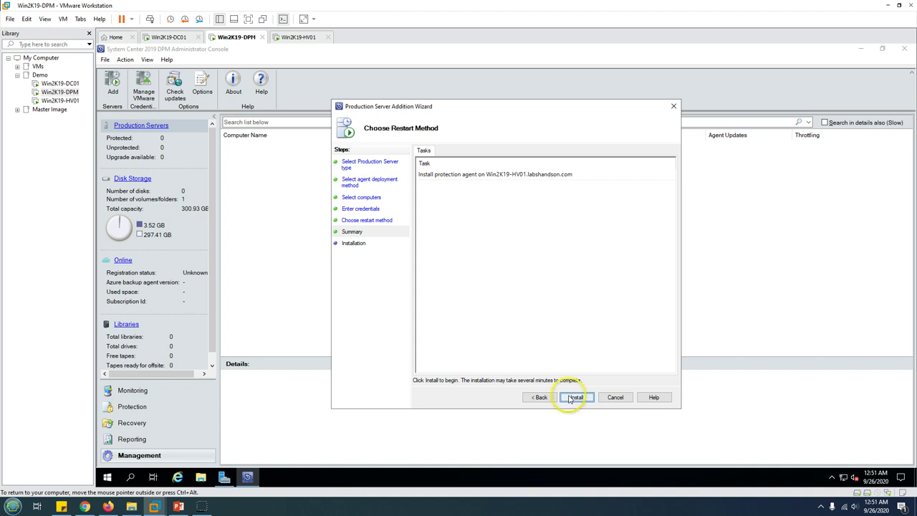
Review the agent install task, then open the installed programs list in Win2K19-HV01's Control Panel
left_click(437, 178)
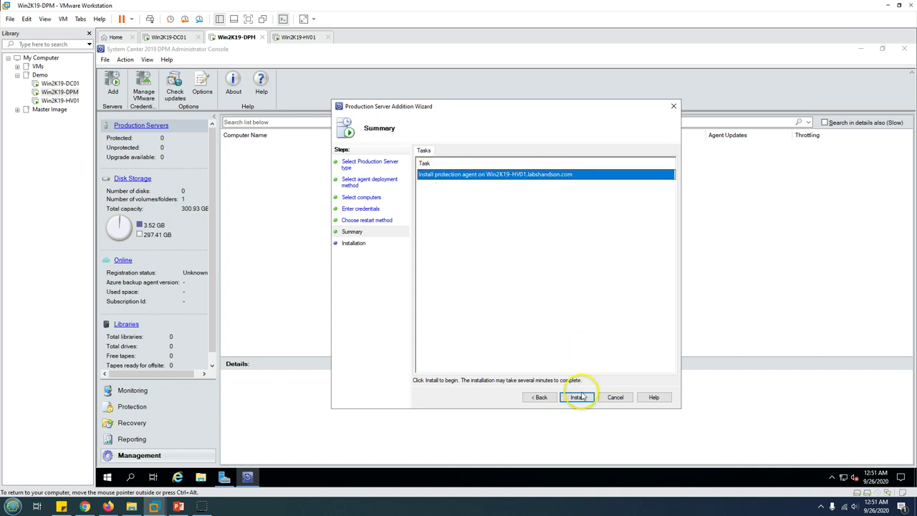
left_click(301, 36)
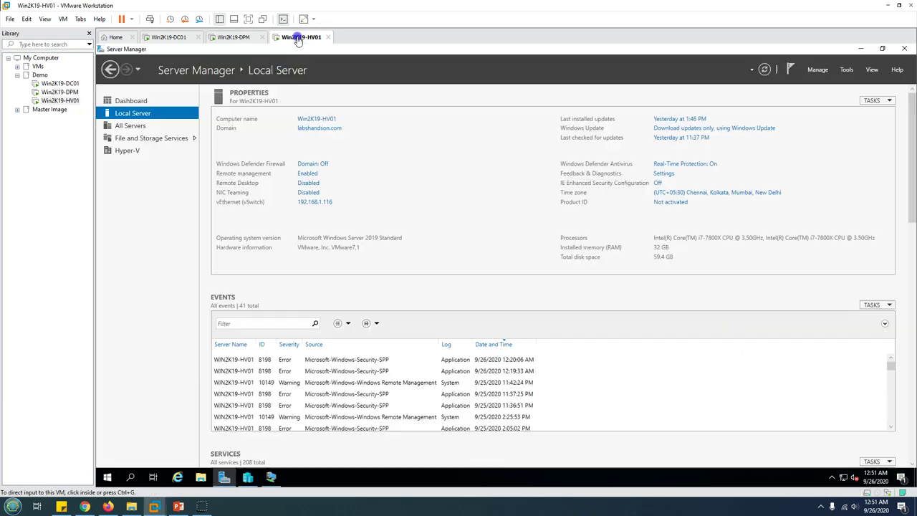
left_click(224, 476)
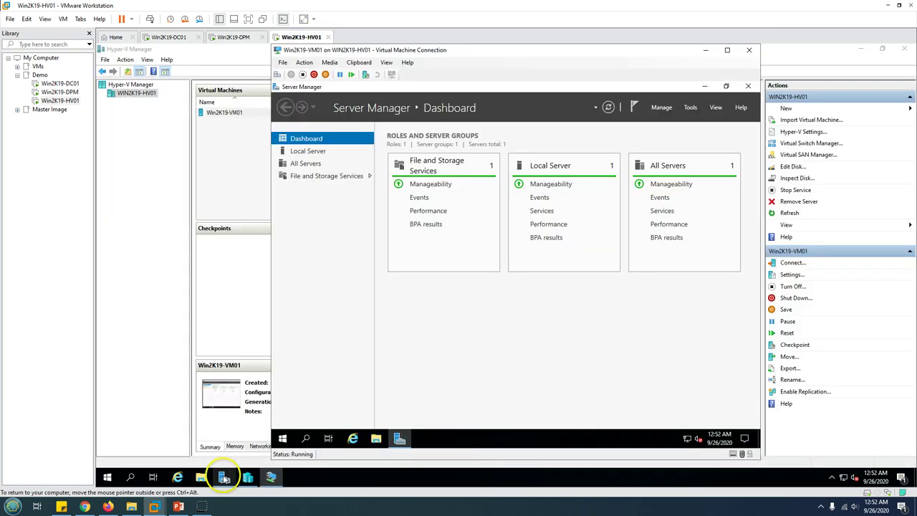
left_click(702, 53)
left_click(858, 51)
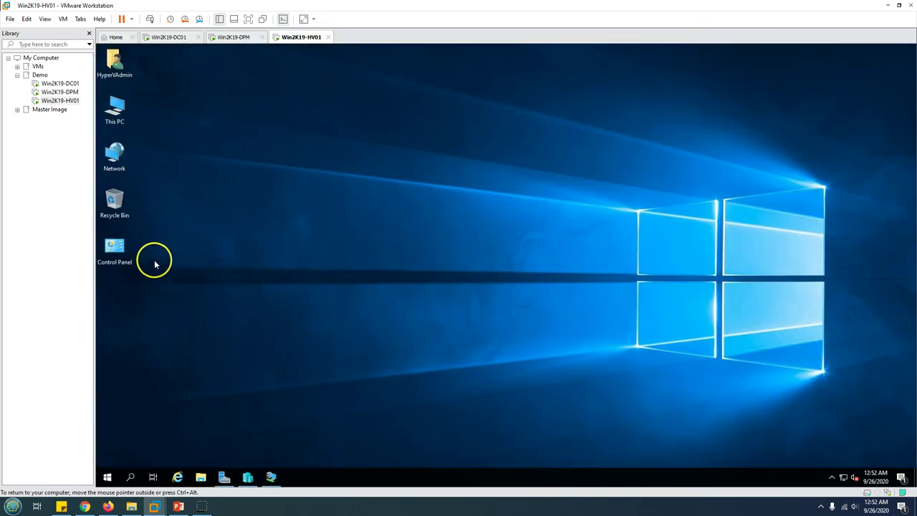
double_click(115, 246)
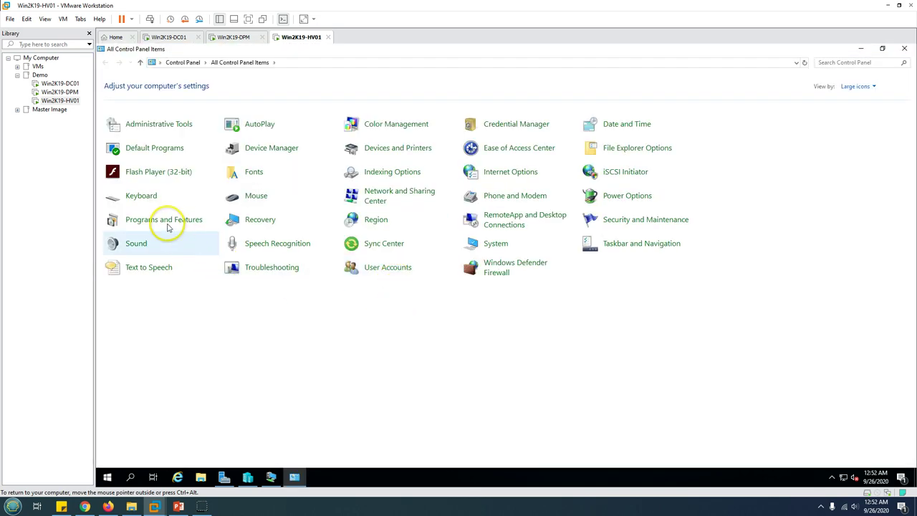
left_click(162, 220)
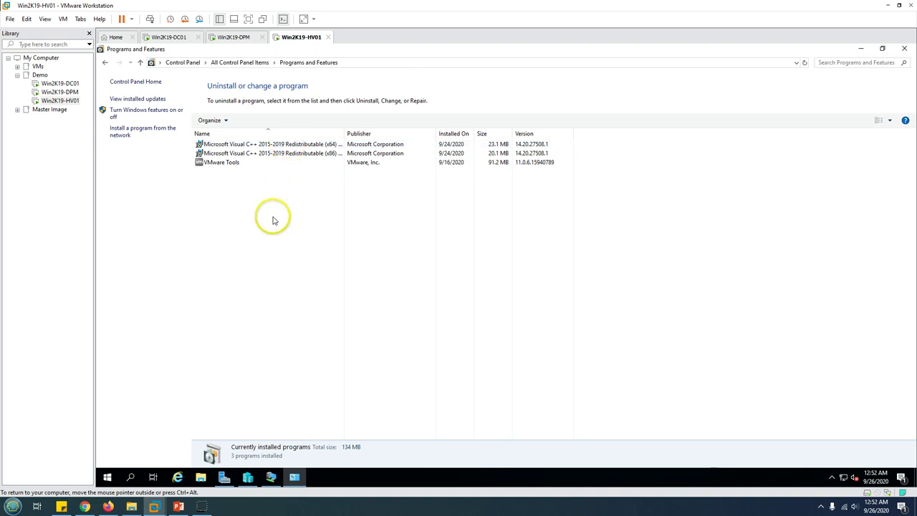
Start installing the protection agent on Win2K19-HV01 and close the wizard while it runs
left_click(240, 36)
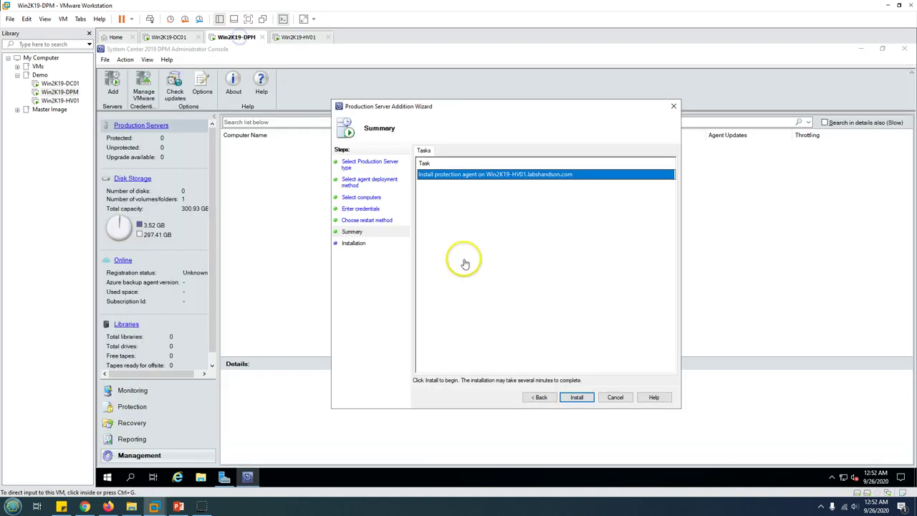
left_click(577, 397)
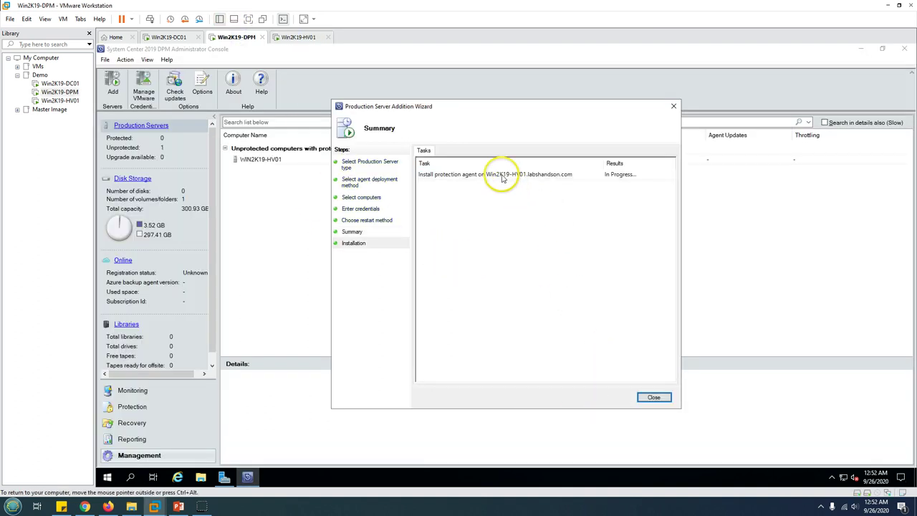
left_click_drag(522, 106, 516, 190)
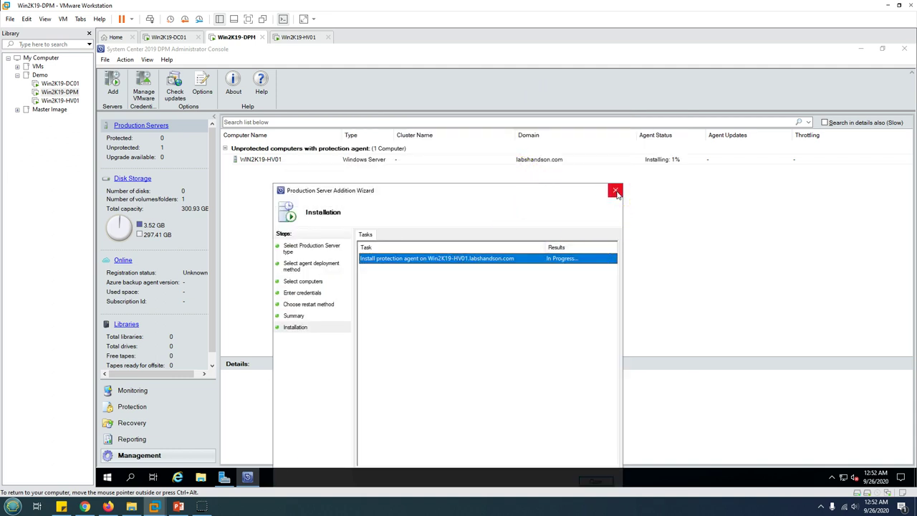
left_click(615, 192)
Refresh HV01's installed programs, widen the Name column, and find the DPM Agent Coordinator entry
left_click(527, 162)
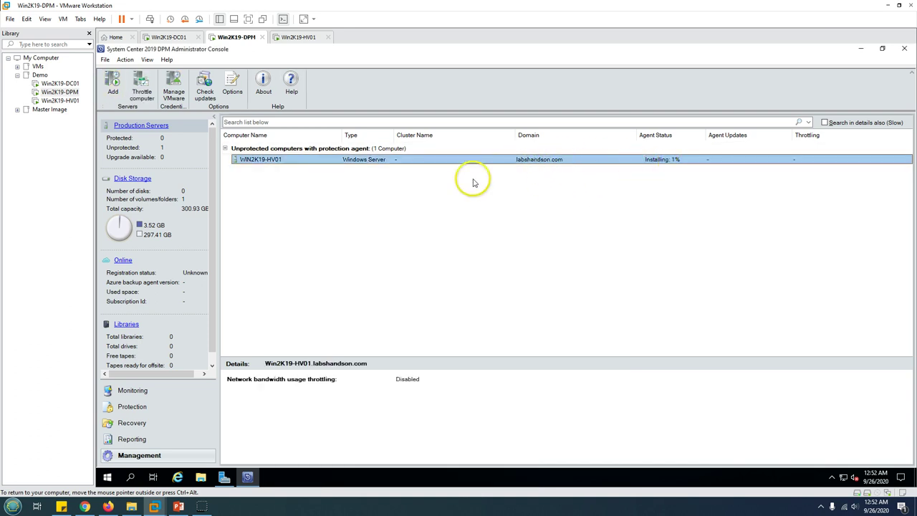
left_click(300, 37)
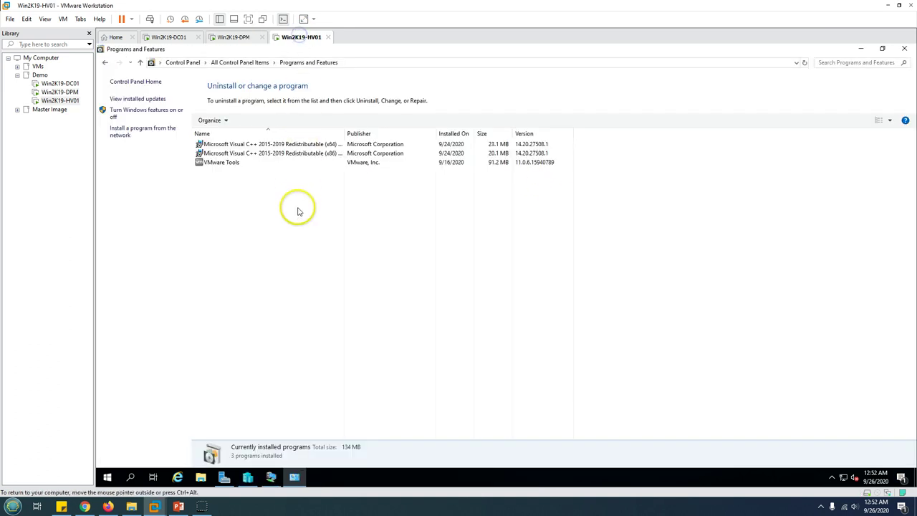
left_click(804, 62)
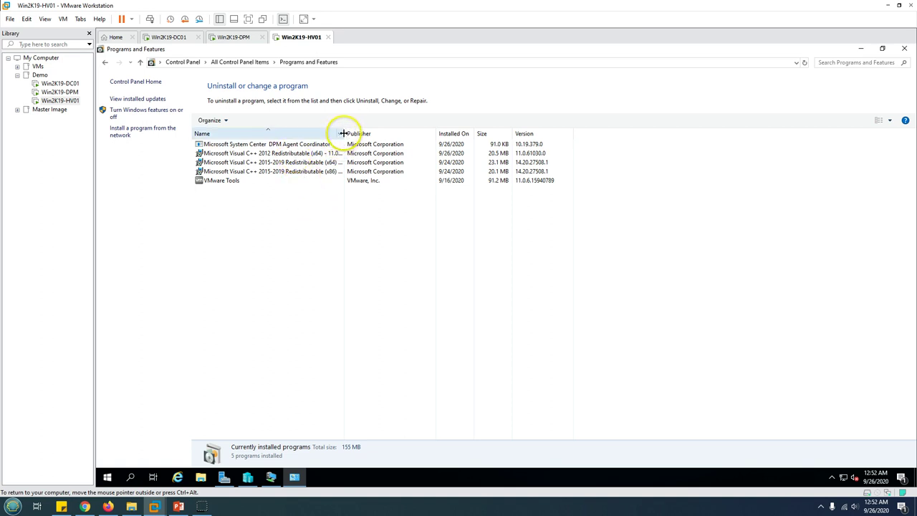
left_click(296, 146)
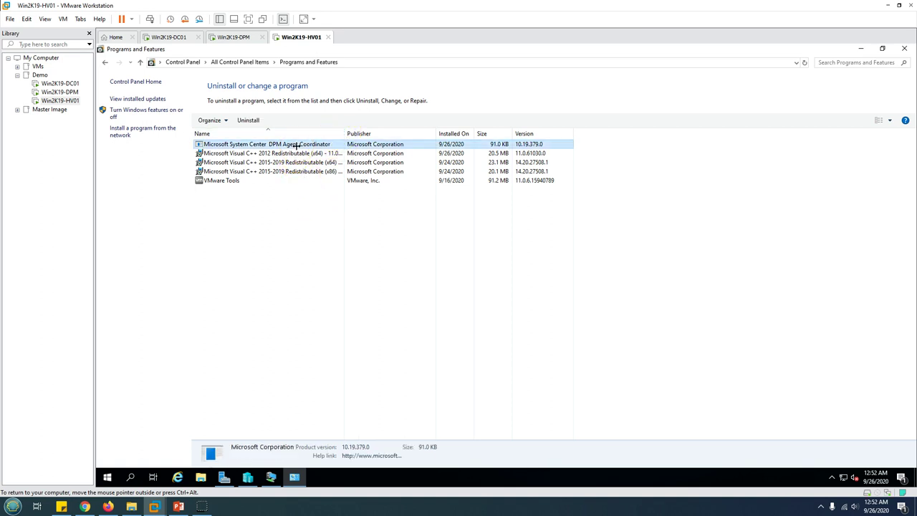
left_click(804, 62)
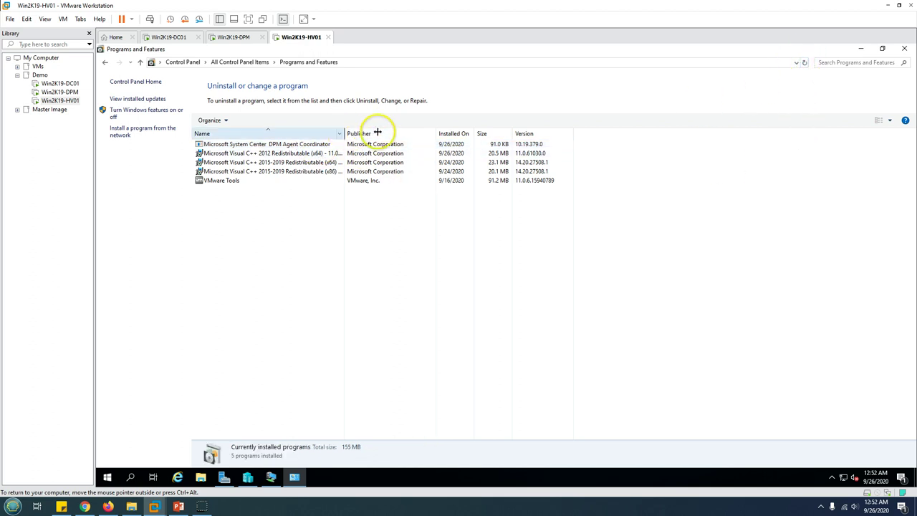
left_click_drag(344, 133, 405, 133)
left_click(308, 145)
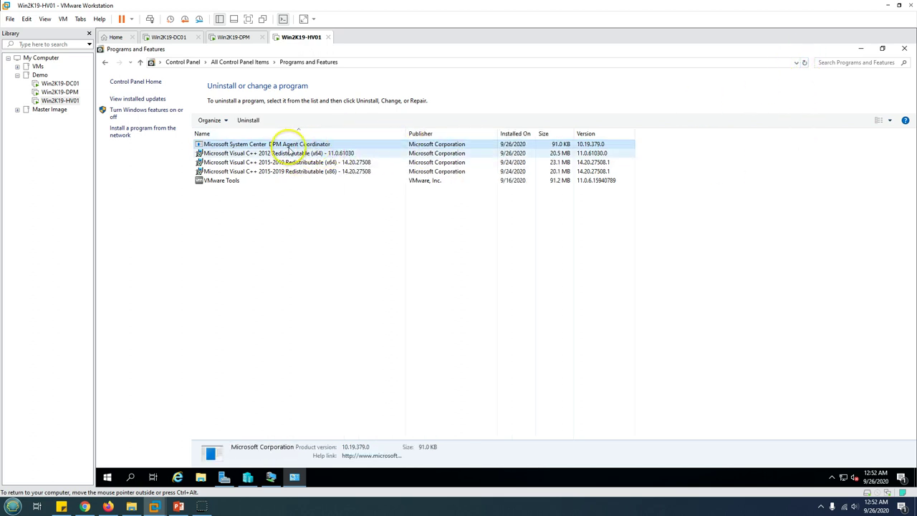
left_click(236, 37)
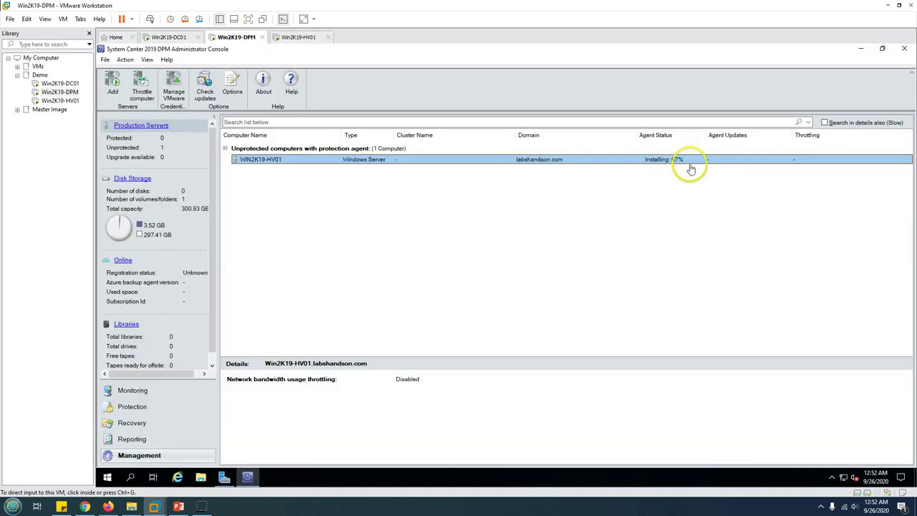
Confirm the DPM Protection Agent appears on HV01 while DPM shows install progress reaching 98%
left_click(297, 36)
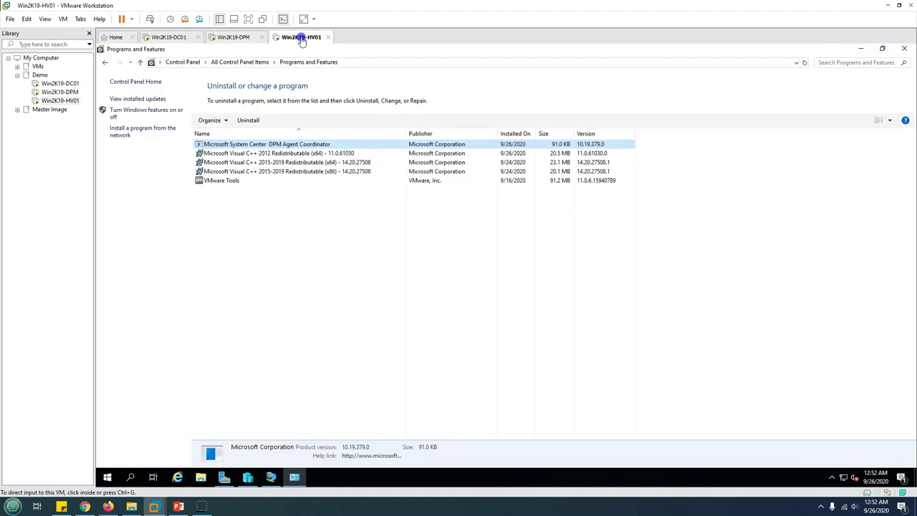
left_click(804, 62)
left_click(297, 153)
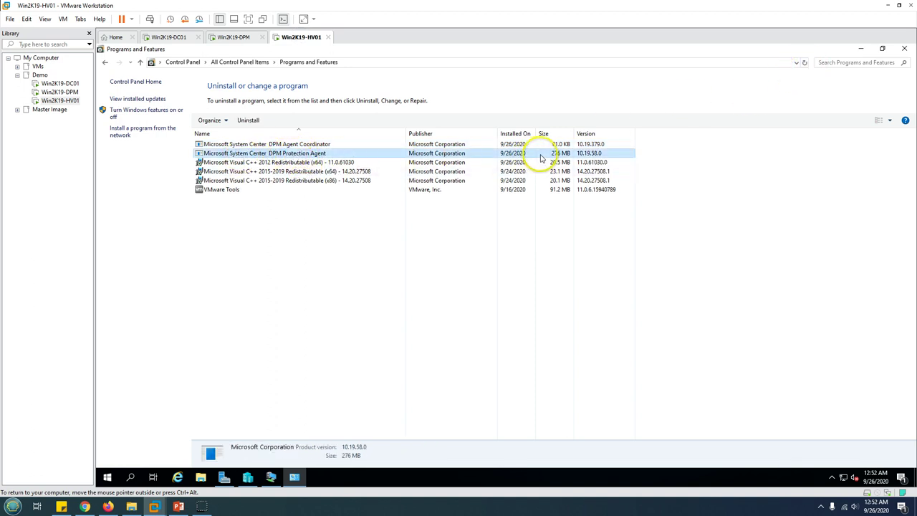
left_click(804, 63)
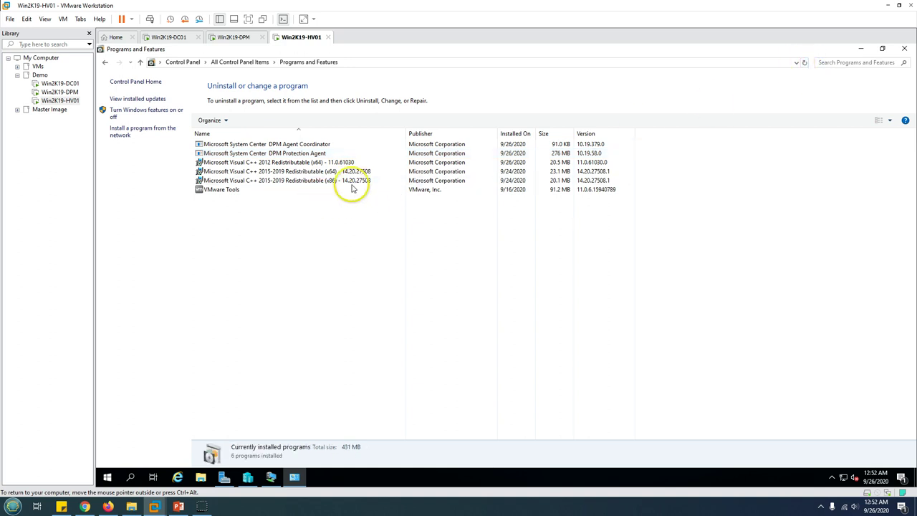
left_click(512, 154)
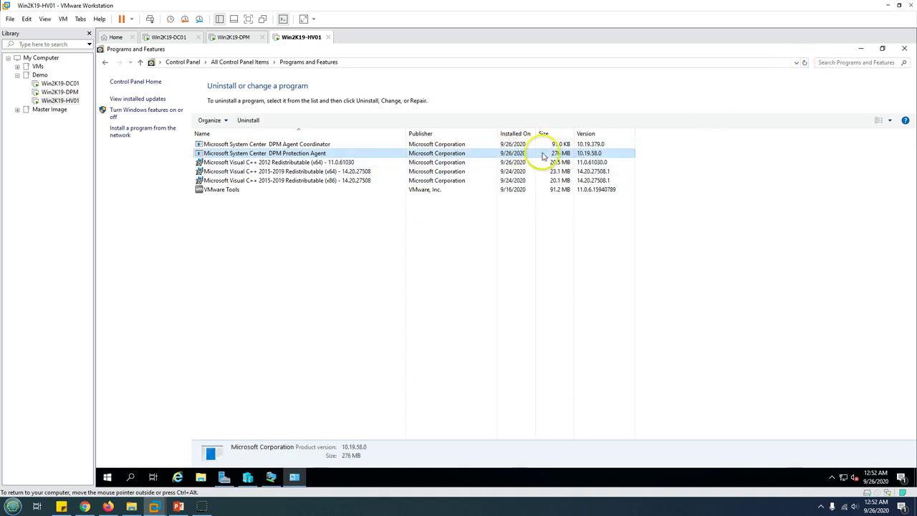
left_click(234, 40)
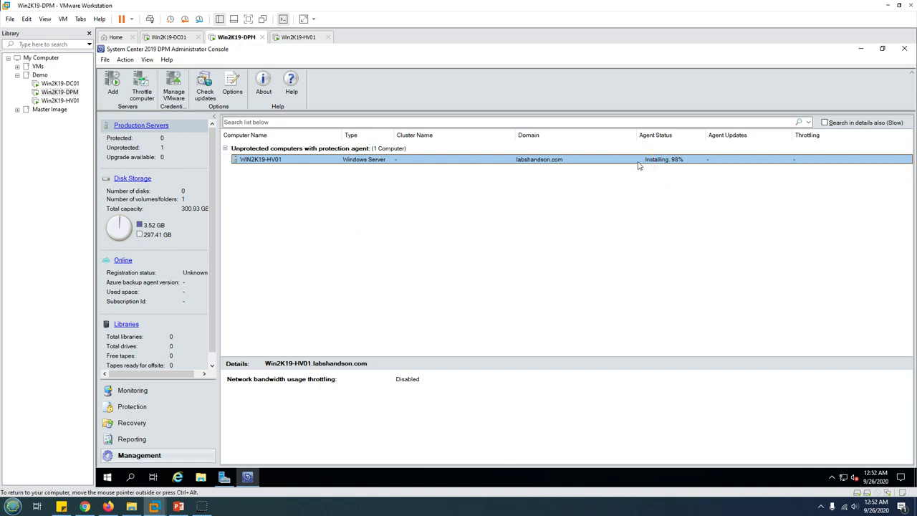
left_click(301, 38)
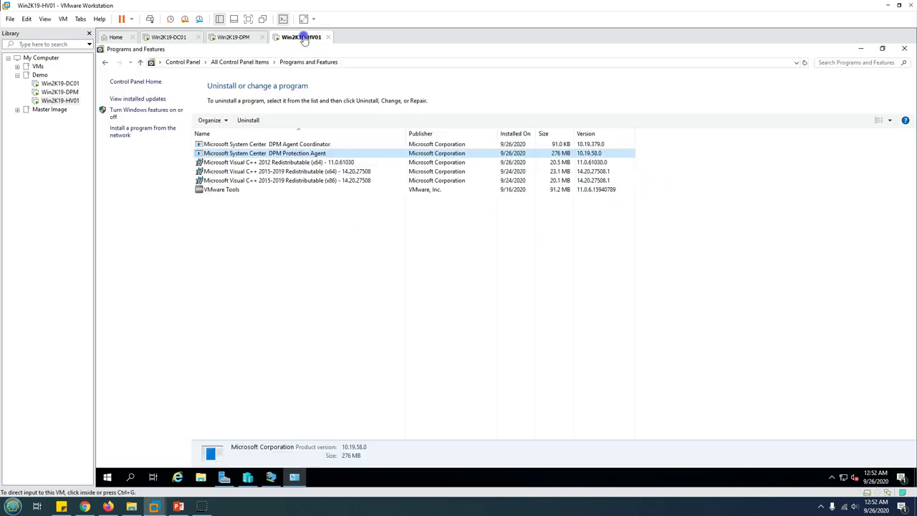
left_click(332, 146)
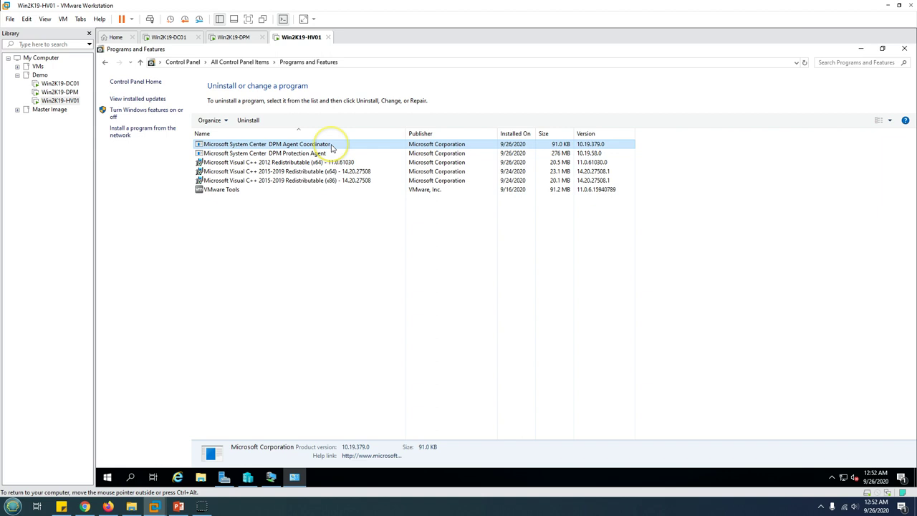
left_click(236, 37)
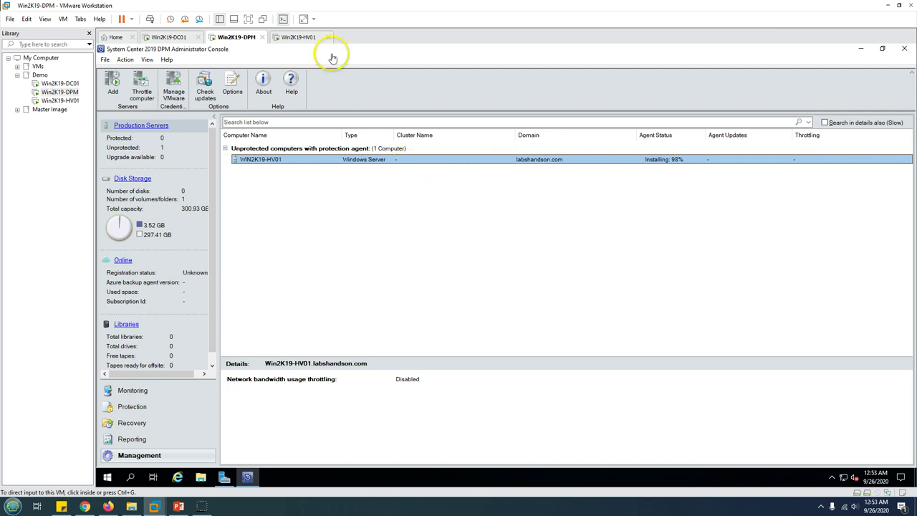
Verify the DPM Agent Coordinator and Protection Agent on HV01, then confirm WIN2K19-HV01 shows OK
left_click(299, 37)
left_click(804, 62)
left_click(257, 42)
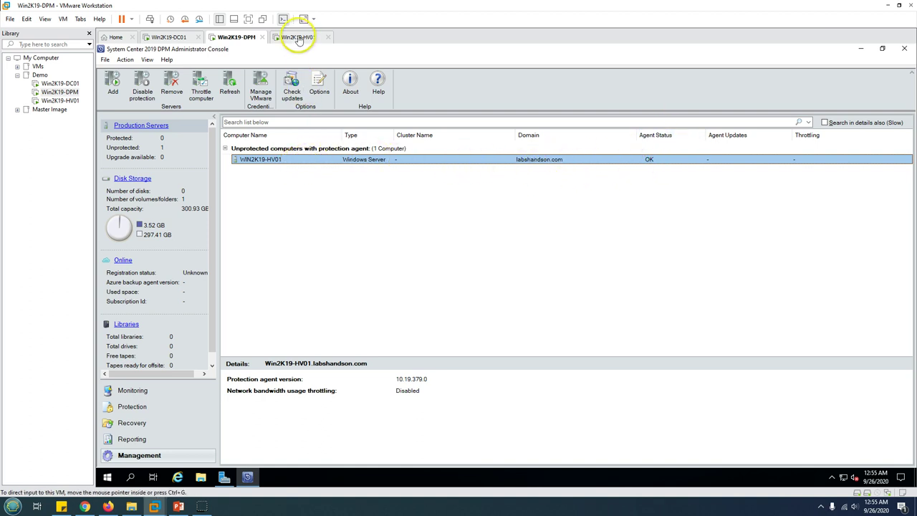
left_click(299, 37)
left_click(549, 144)
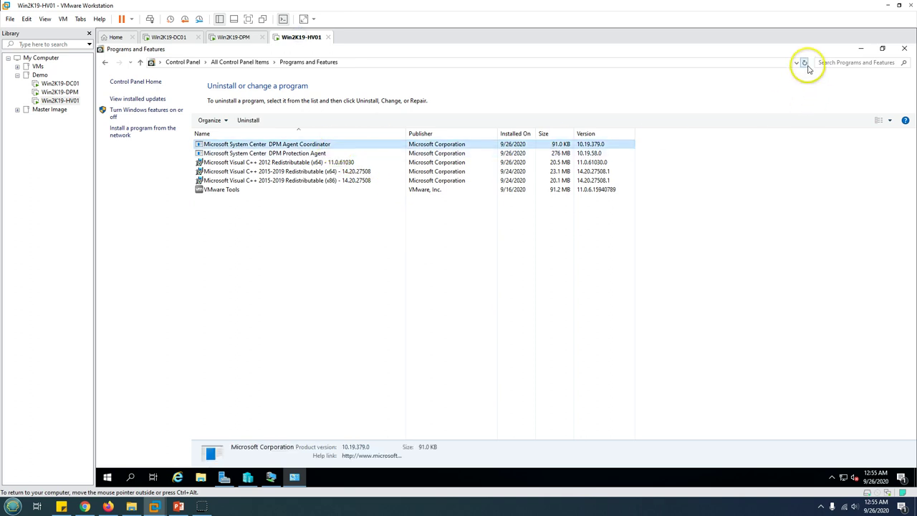
left_click(805, 63)
left_click(313, 146)
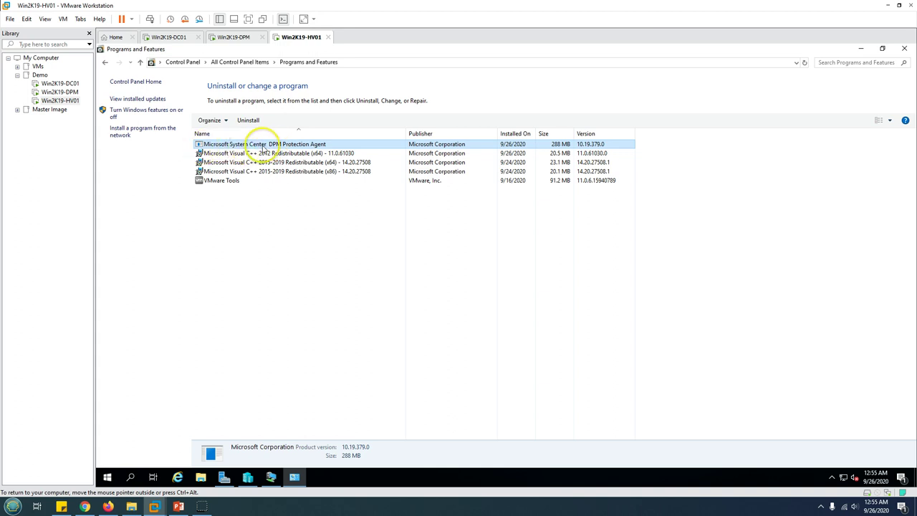
left_click(299, 364)
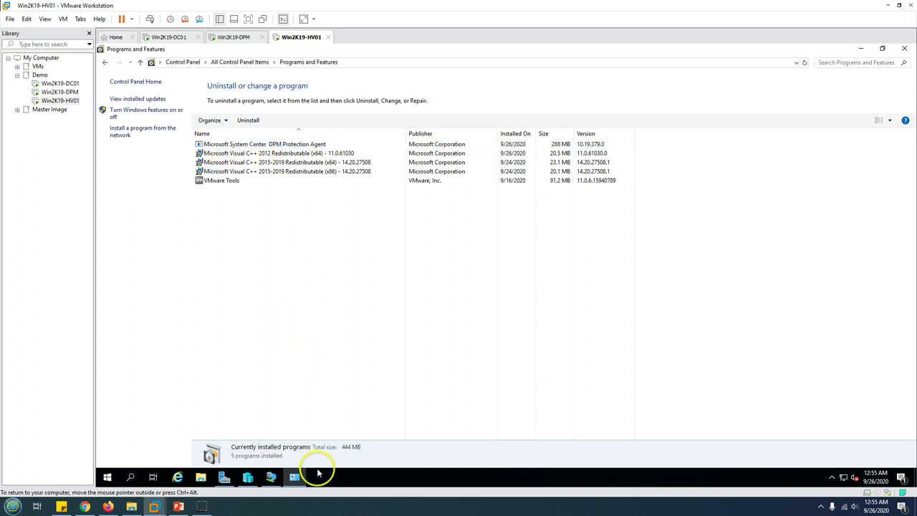
left_click(294, 476)
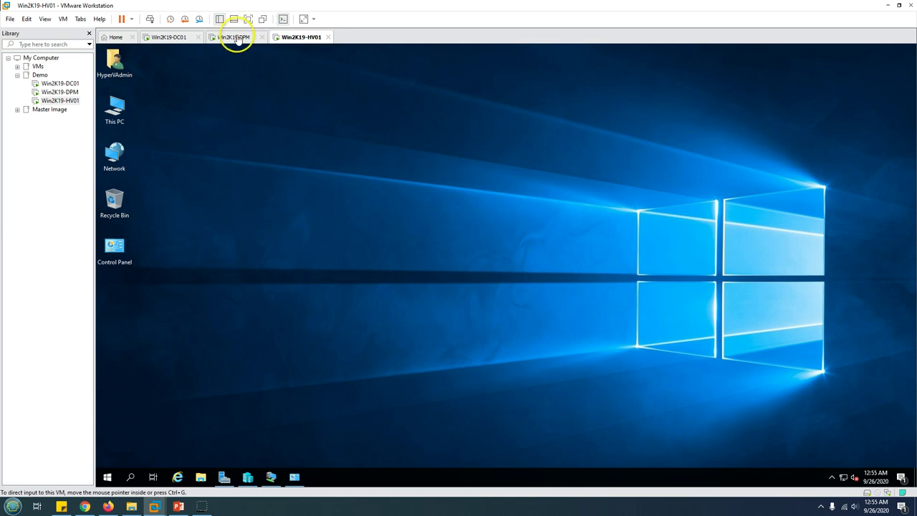
left_click(235, 36)
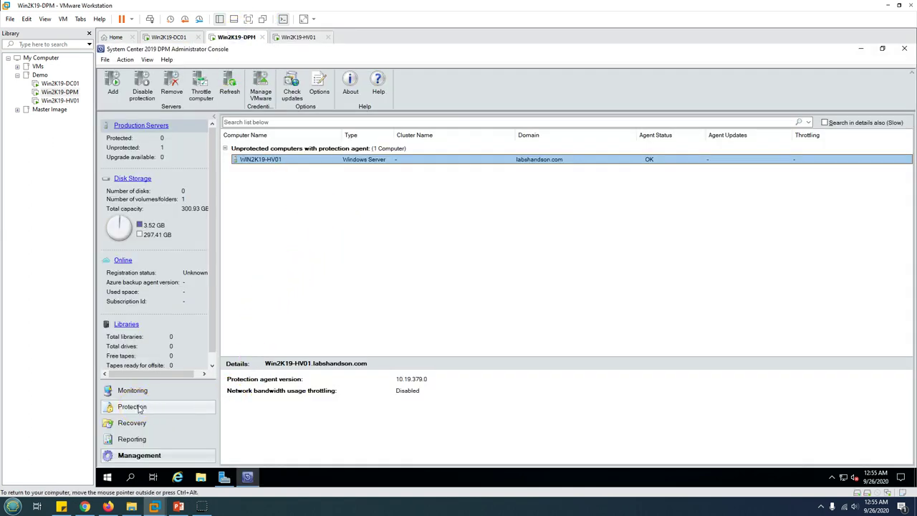
Start a new Servers protection group and expand WIN2K19-HV01 under Available members
left_click(260, 159)
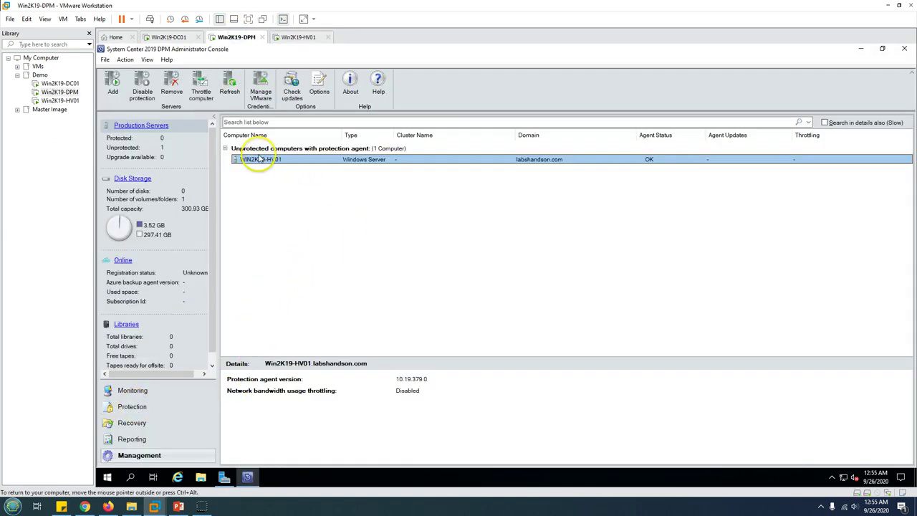
left_click(150, 408)
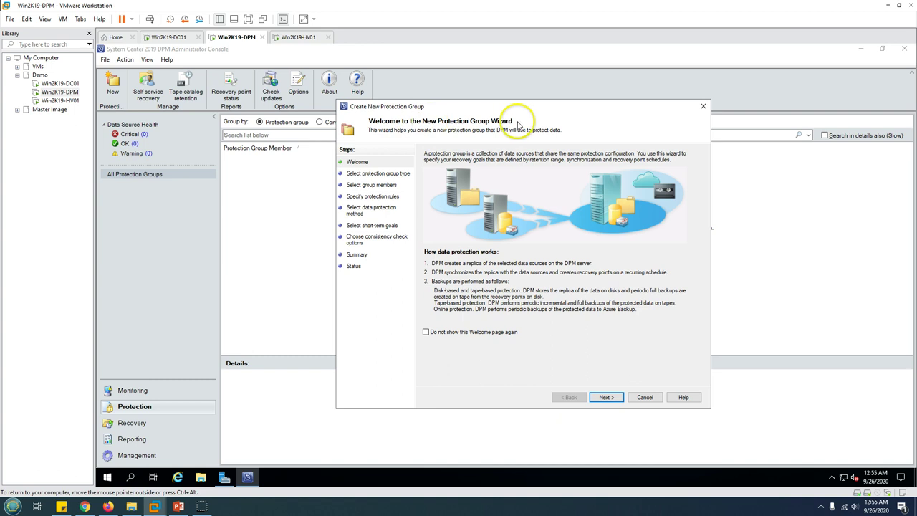
left_click(606, 398)
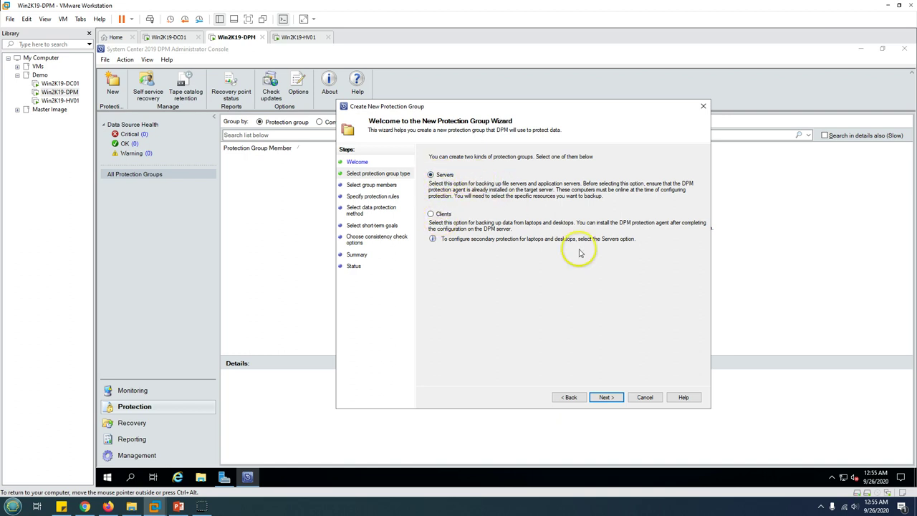
left_click(605, 397)
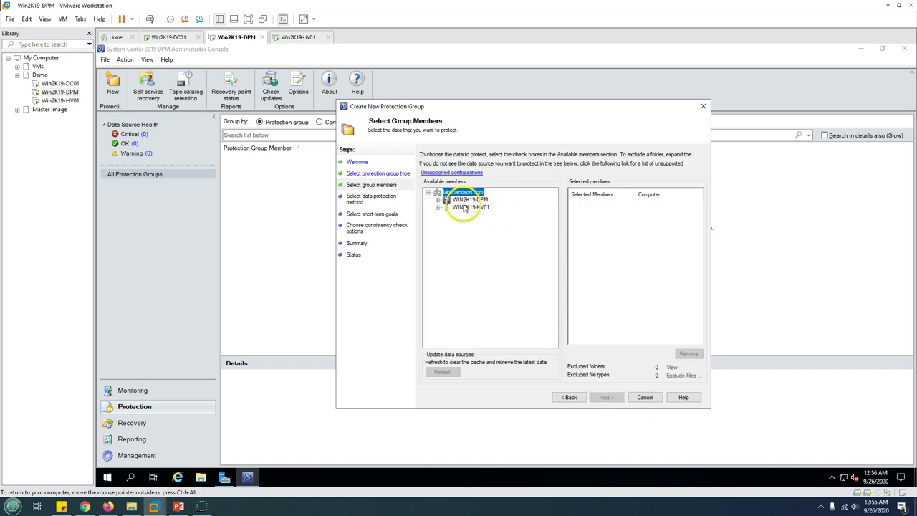
left_click(437, 207)
left_click(473, 207)
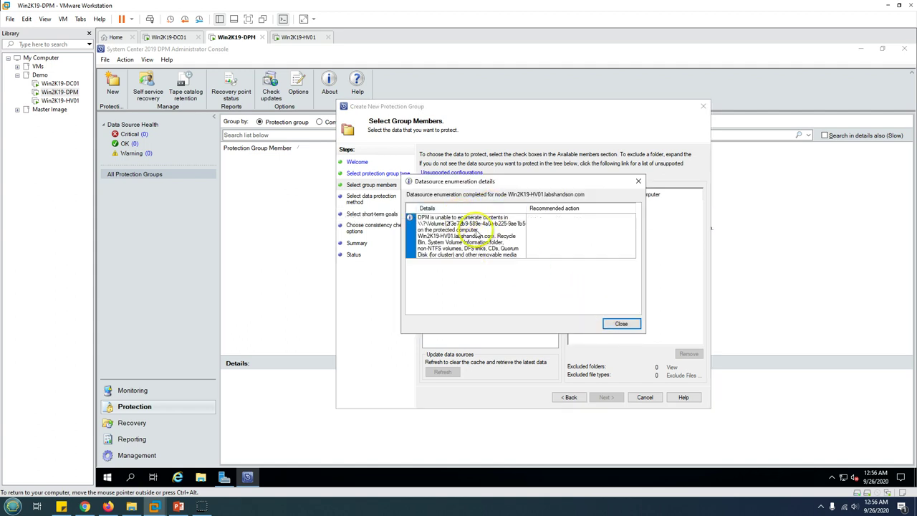
Read the enumeration error about the Win2K19-HV01 volume whose contents couldn't be enumerated
left_click(484, 239)
left_click_drag(482, 185, 478, 166)
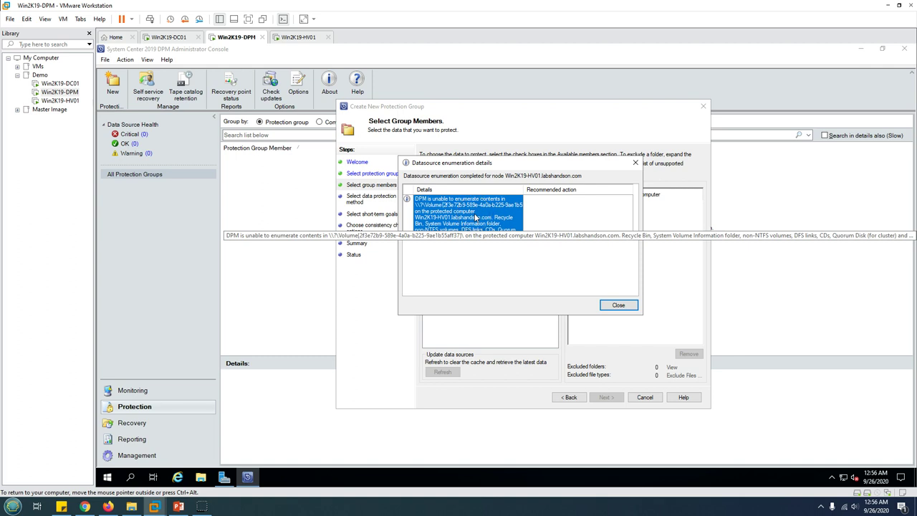
left_click(618, 305)
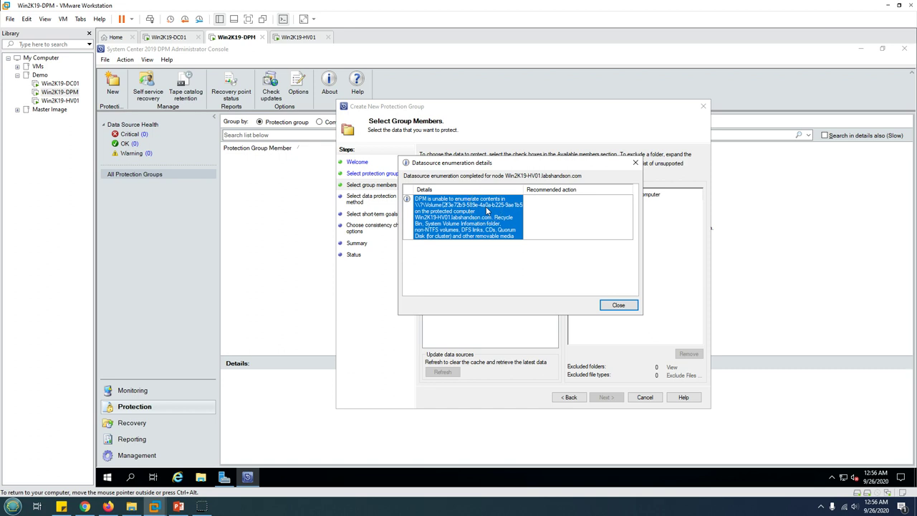
Open Disk Management on HV01 and inspect the 99 MB EFI and 499 MB Recovery partitions
left_click(297, 37)
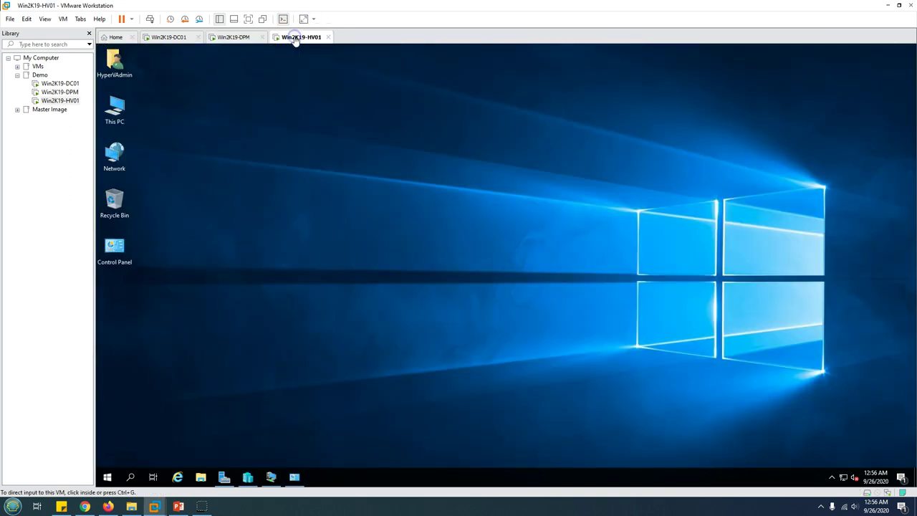
right_click(108, 477)
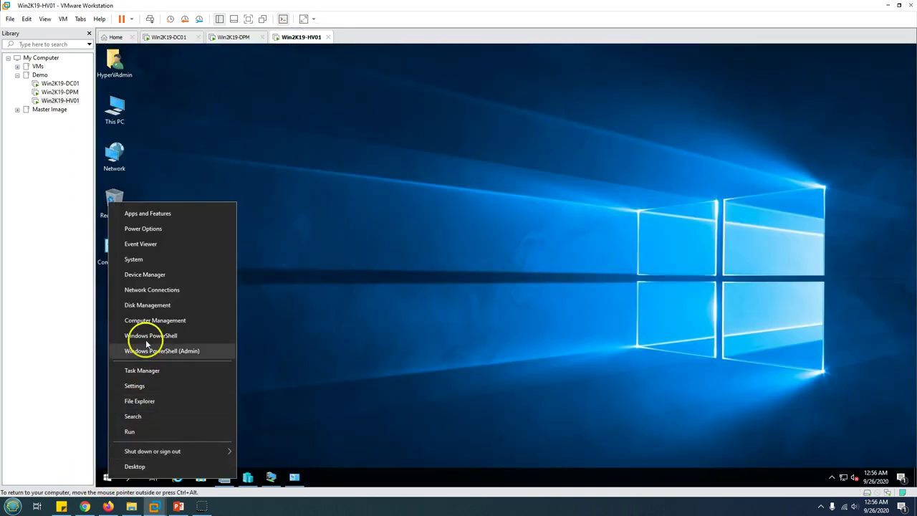
left_click(149, 305)
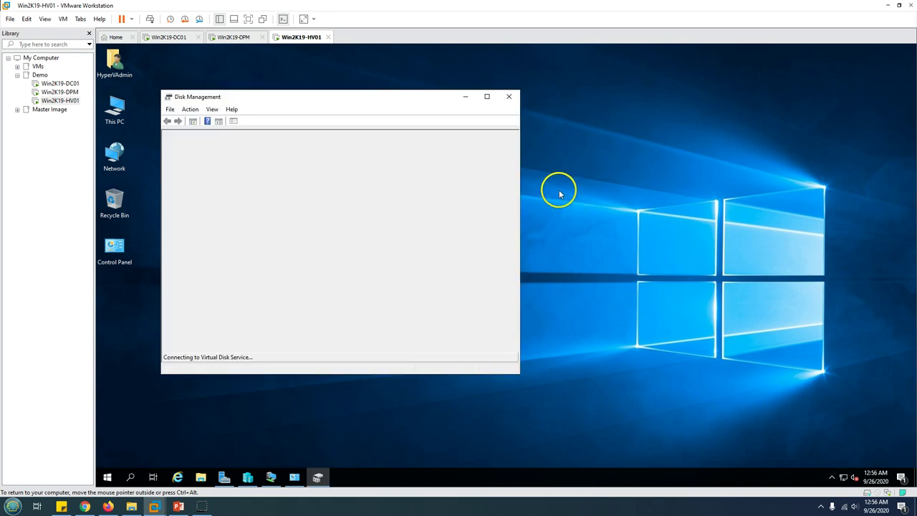
double_click(381, 101)
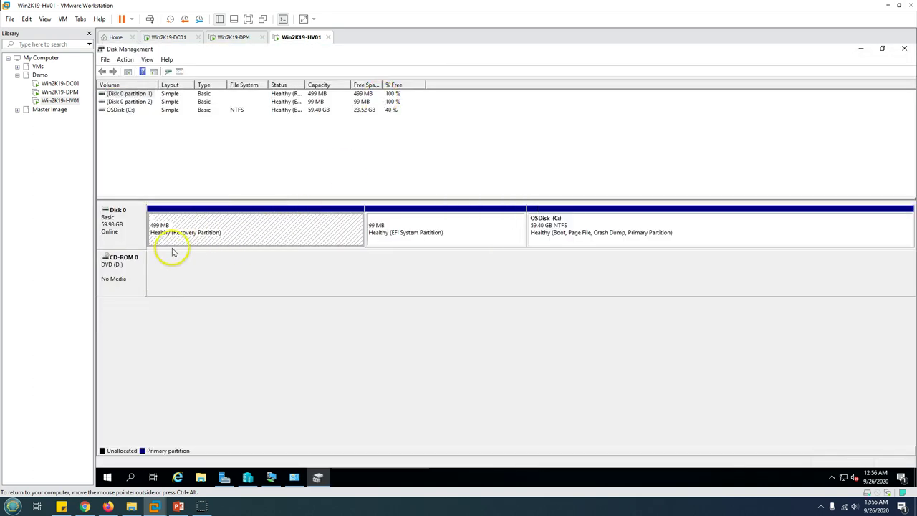
left_click(405, 230)
left_click(256, 236)
Dismiss the enumeration error and leave C:\ unprotected after its system volume warning
left_click(231, 37)
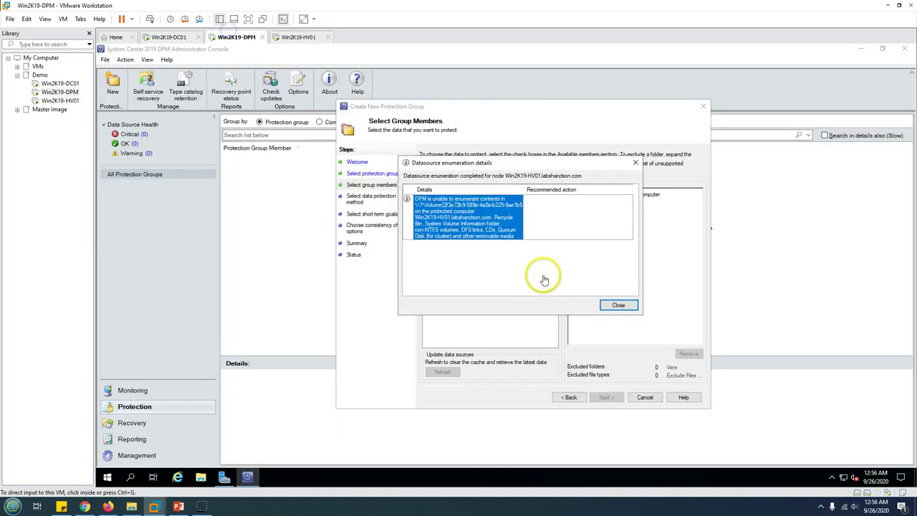
left_click(620, 306)
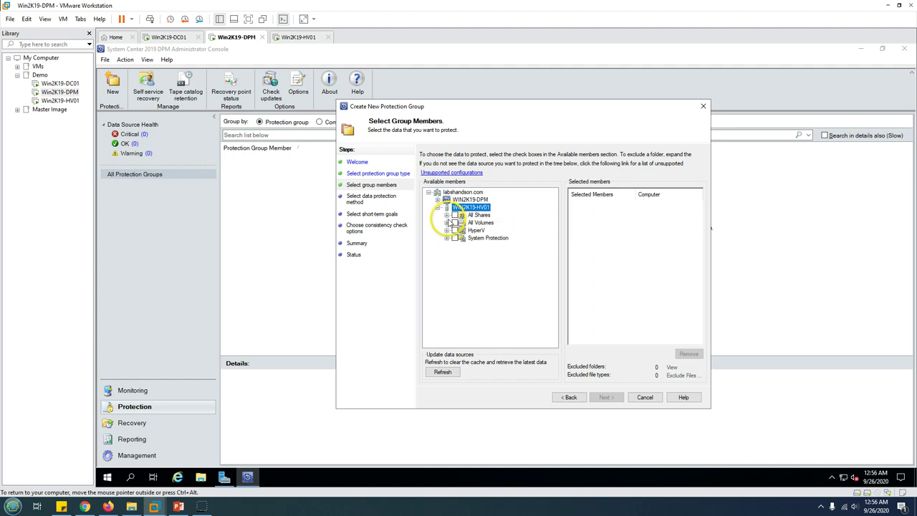
left_click(455, 230)
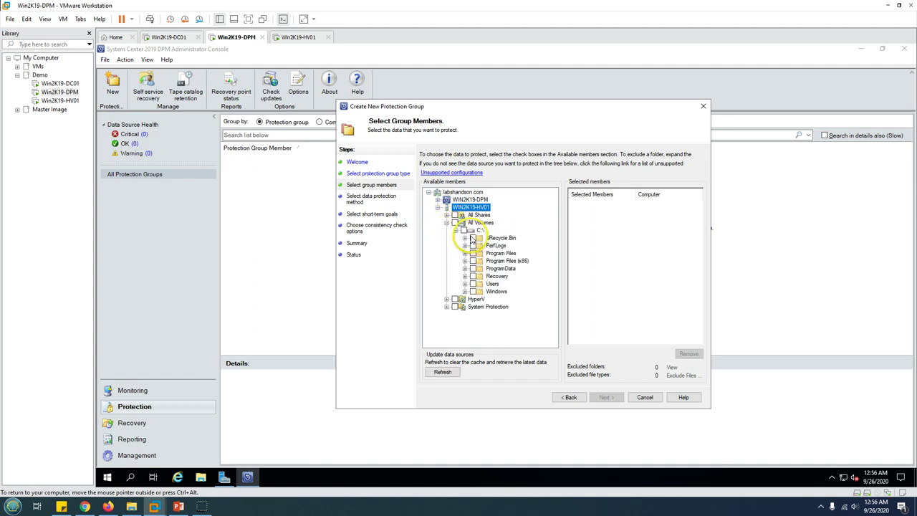
left_click(465, 230)
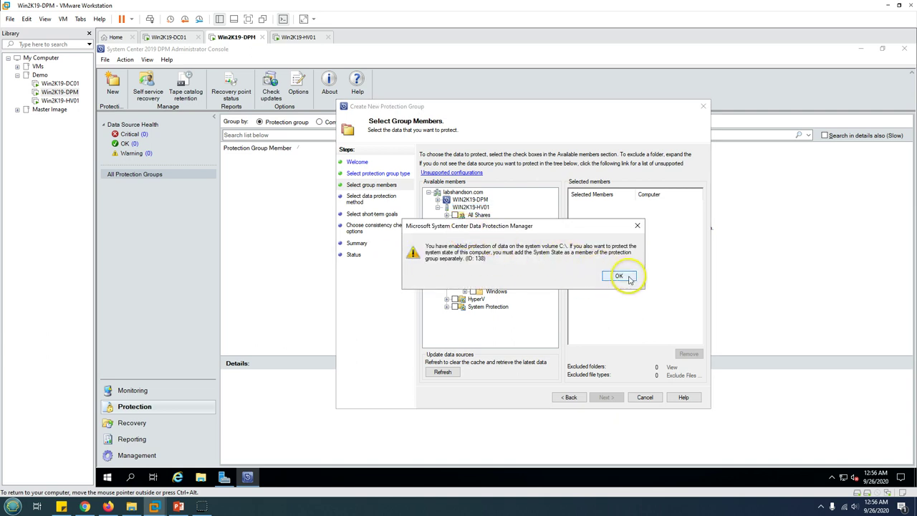
left_click(619, 276)
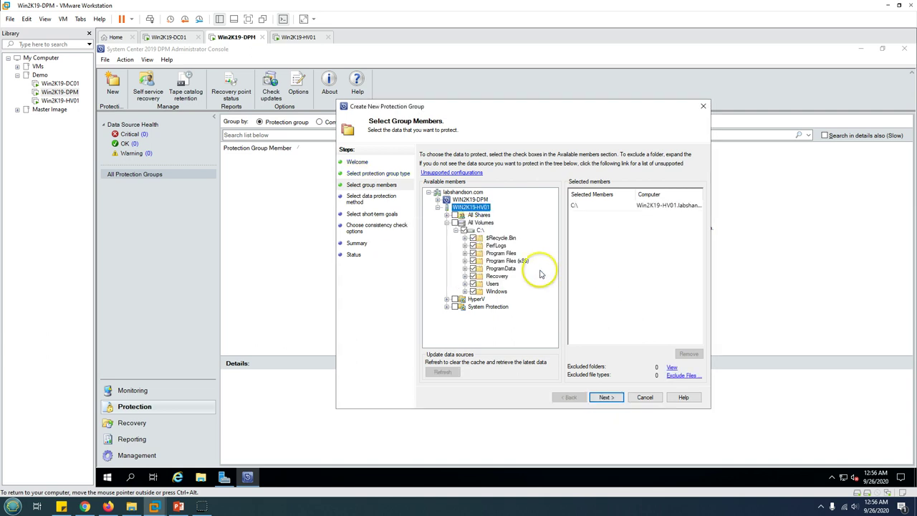
left_click(462, 231)
left_click(446, 223)
Protect everything under HyperV, adding Host Component and RCT\Win2K19-VM01 as members, and continue
left_click(446, 229)
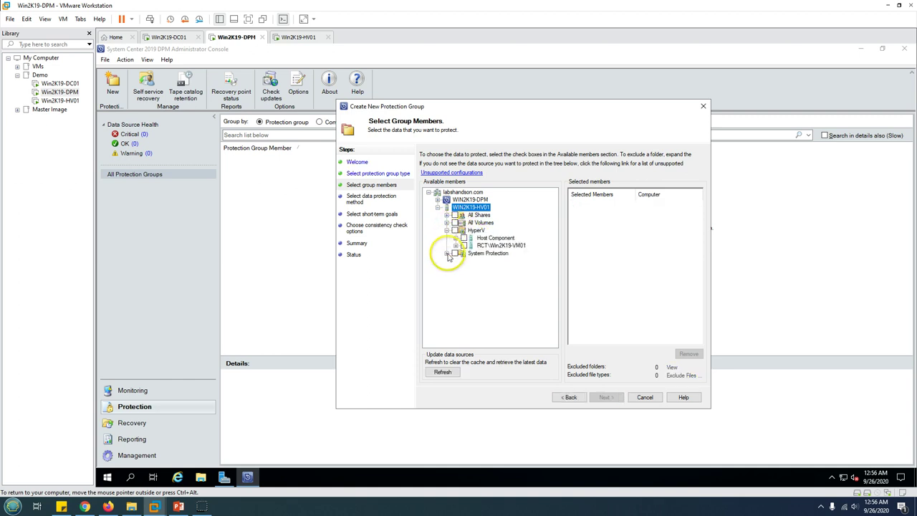
left_click(446, 254)
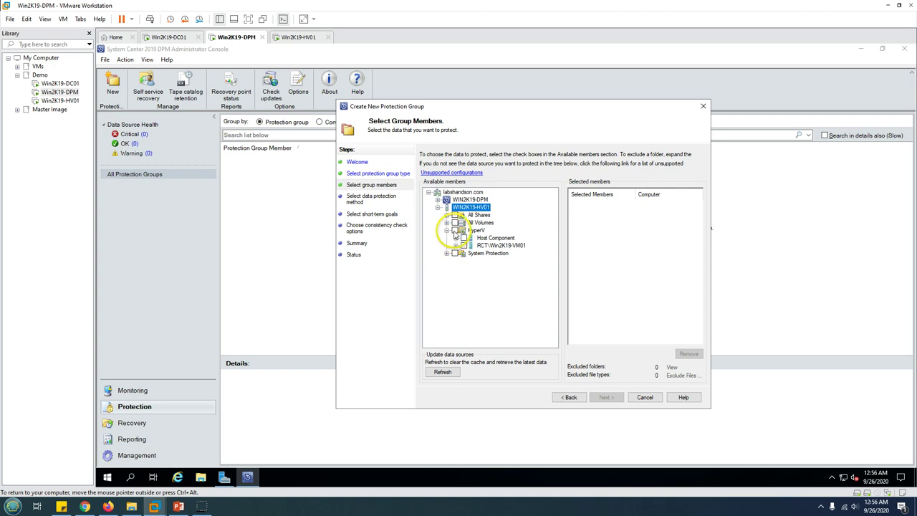
left_click(455, 231)
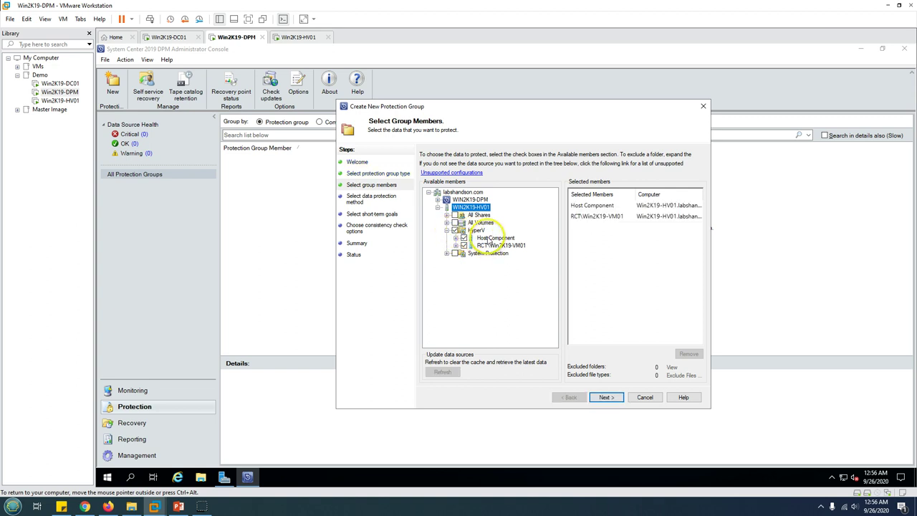
left_click(491, 245)
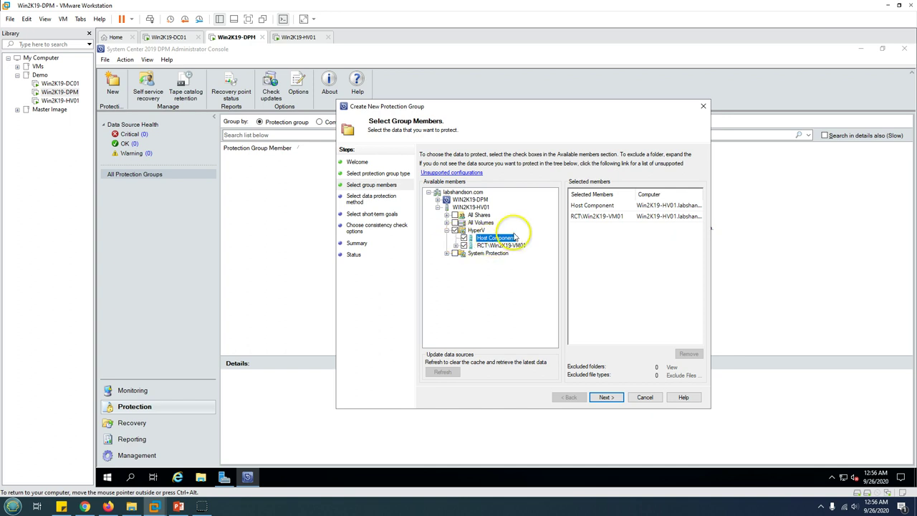
left_click(594, 206)
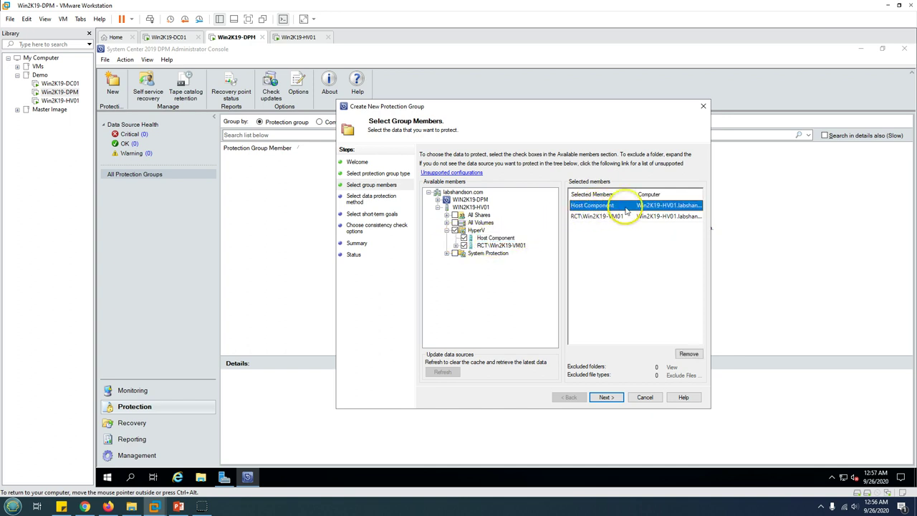
left_click(496, 245)
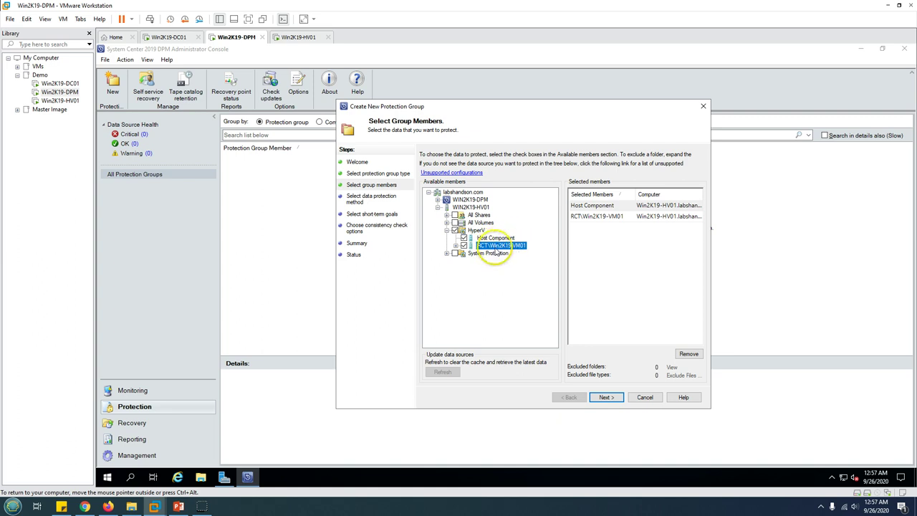
left_click(606, 398)
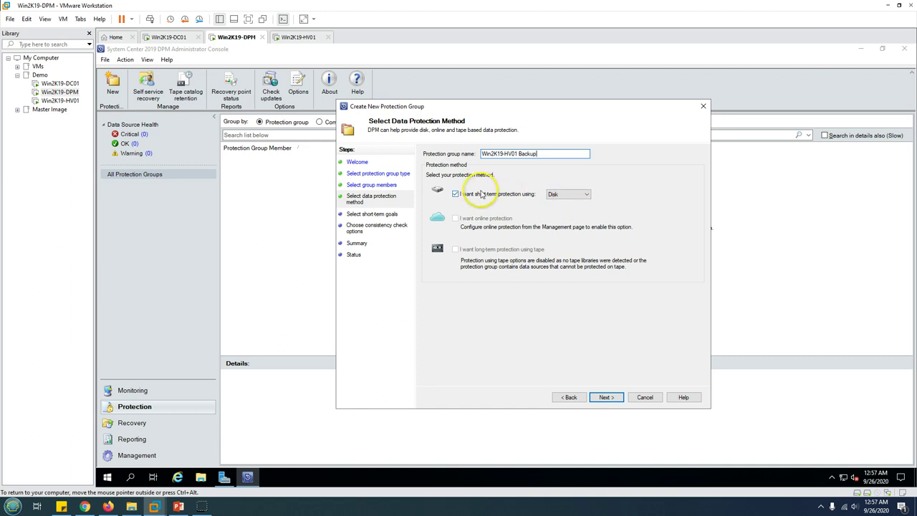
Keep the group name Win2K19-HV01 Backup with short-term protection on Disk
left_click(559, 195)
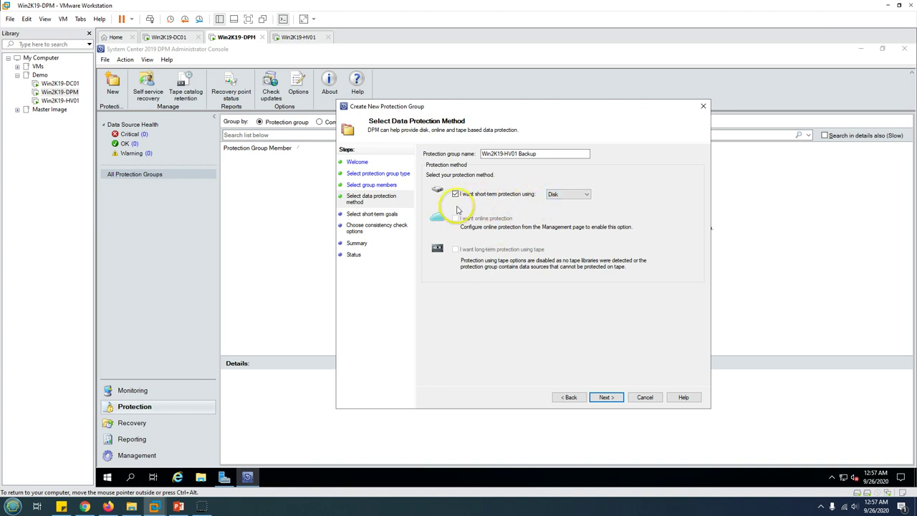
left_click(573, 194)
left_click(569, 202)
Set 10-day retention with express full backups at 12:00 AM and 6:00 PM, Monday–Saturday
left_click(606, 398)
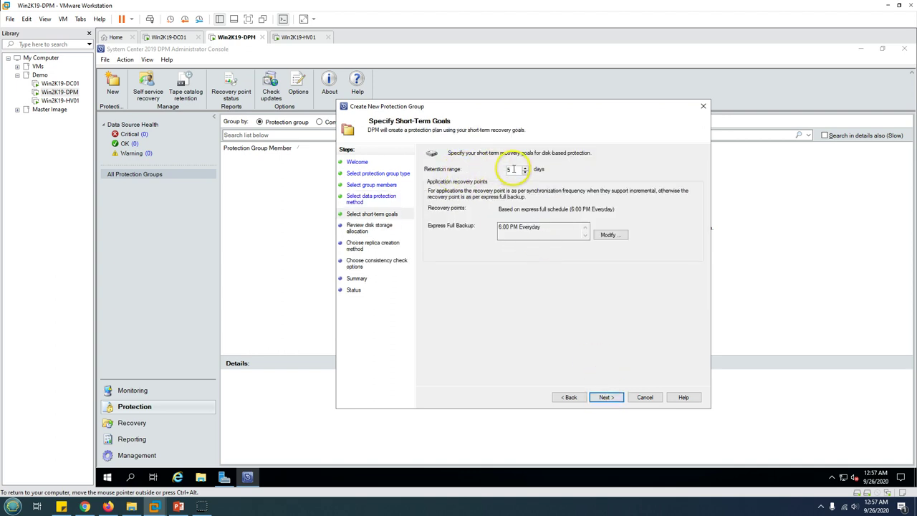
left_click_drag(498, 170, 455, 170)
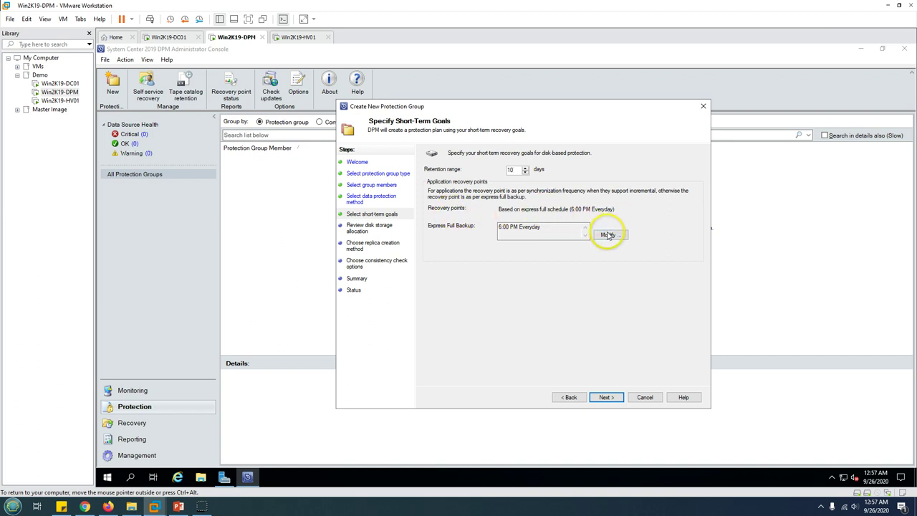
left_click(608, 235)
left_click(487, 256)
left_click(537, 249)
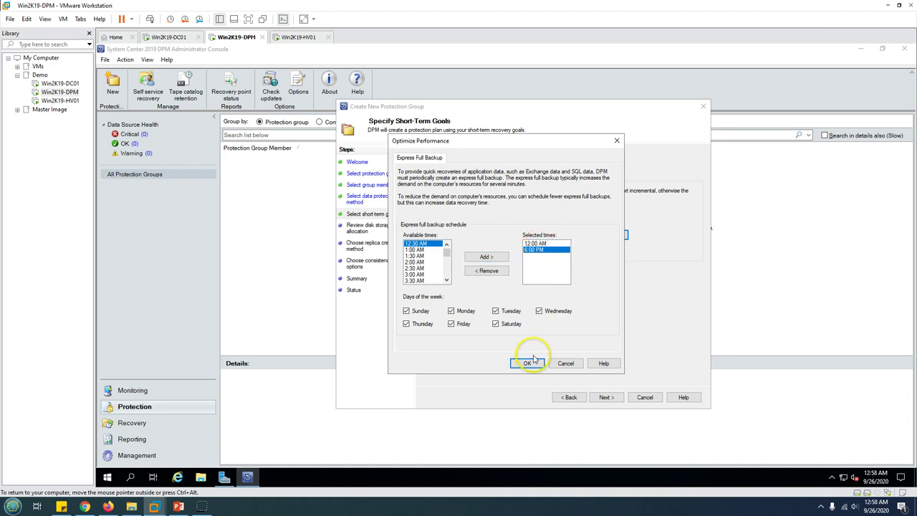
left_click(497, 324)
left_click(526, 363)
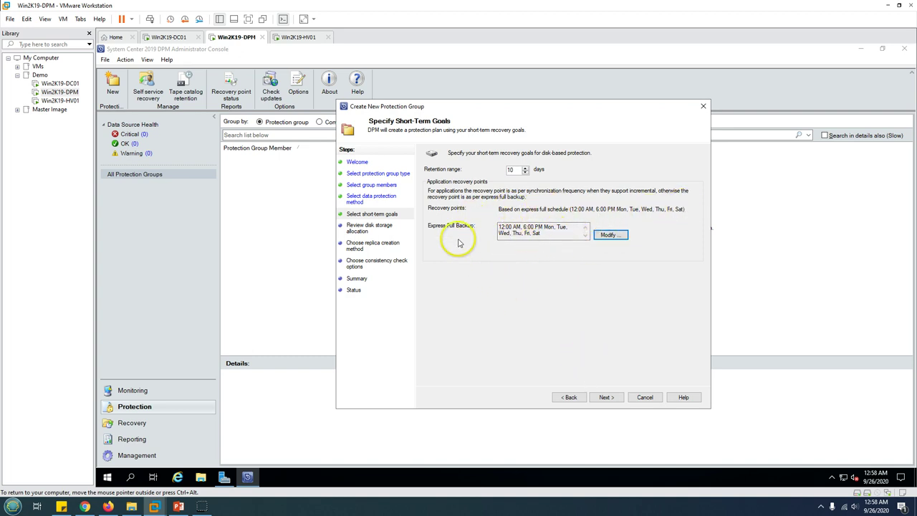
left_click(605, 398)
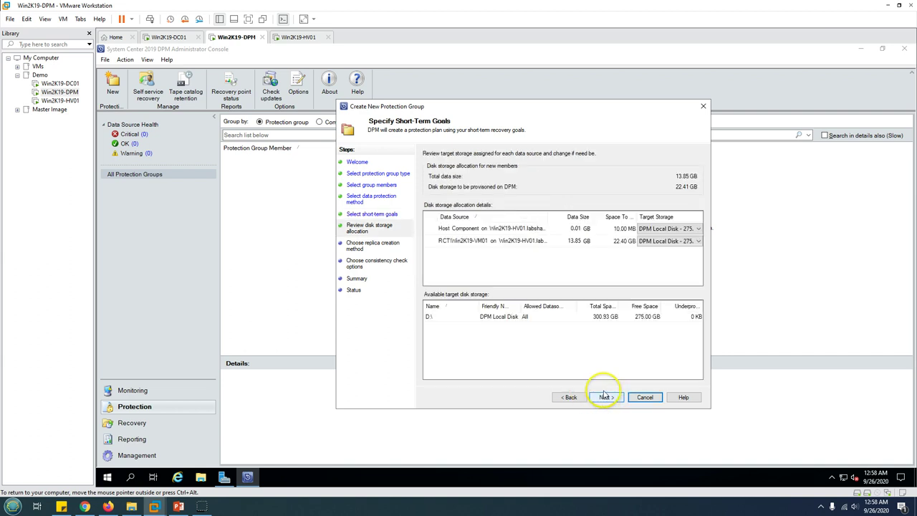
Review the disk allocation rows for the Host Component and Win2K19-VM01
left_click(494, 228)
left_click(515, 241)
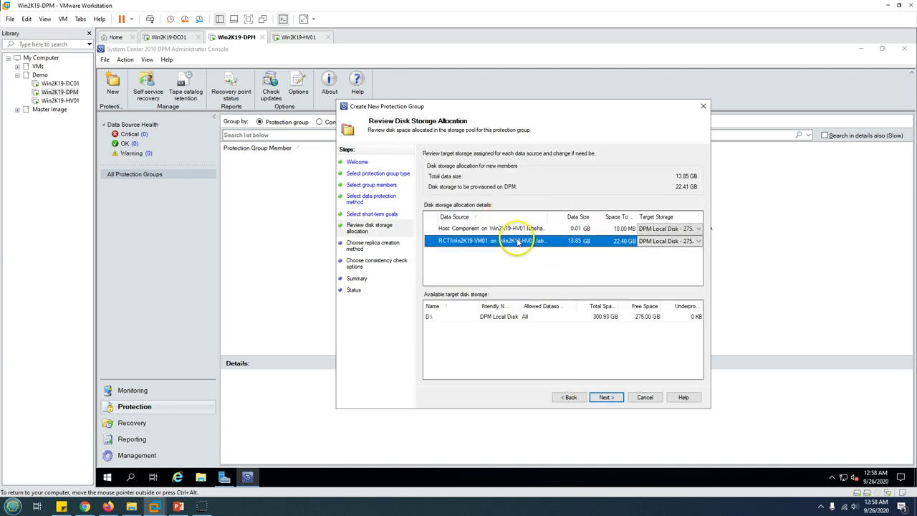
left_click(525, 231)
left_click(510, 241)
left_click(519, 229)
left_click(512, 241)
left_click(547, 230)
left_click(540, 241)
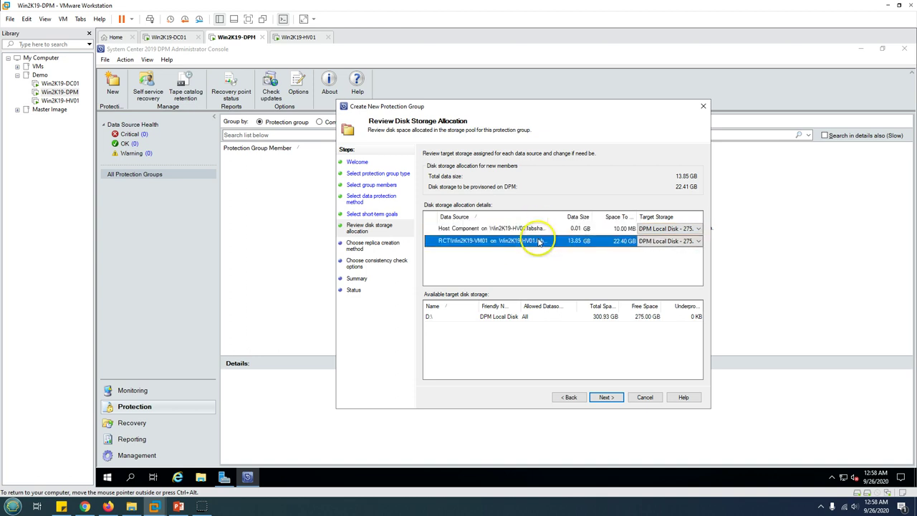
Keep DPM Local Disk as the target storage for both data sources and continue
left_click(653, 243)
left_click(653, 250)
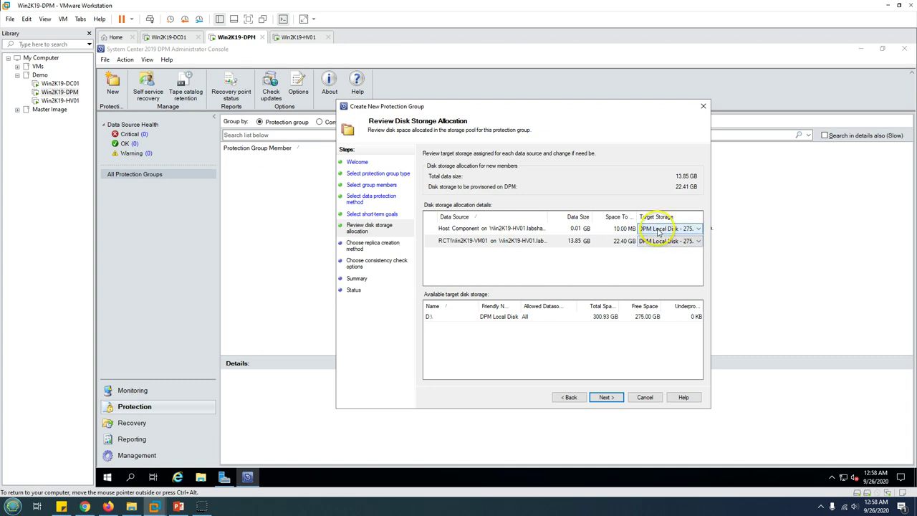
left_click(660, 228)
left_click(666, 238)
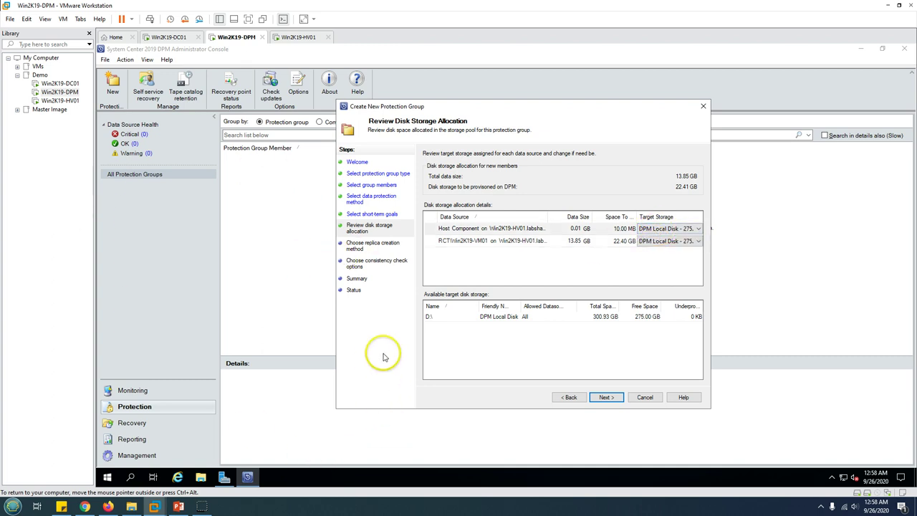
left_click(653, 243)
left_click(655, 250)
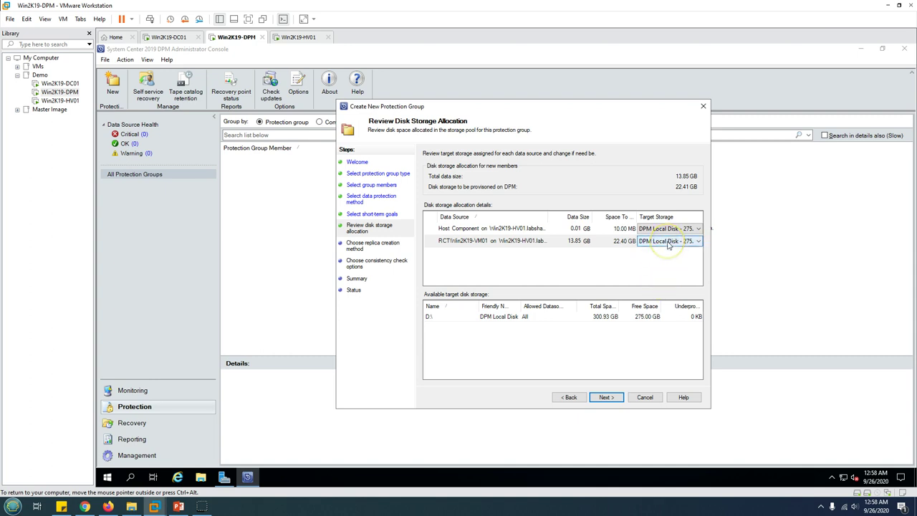
left_click(669, 244)
left_click(669, 252)
left_click(509, 230)
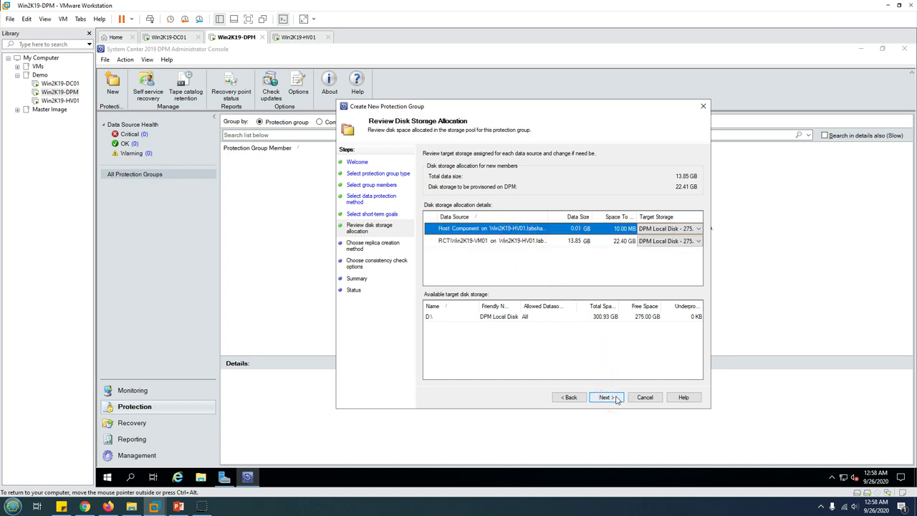
left_click(579, 244)
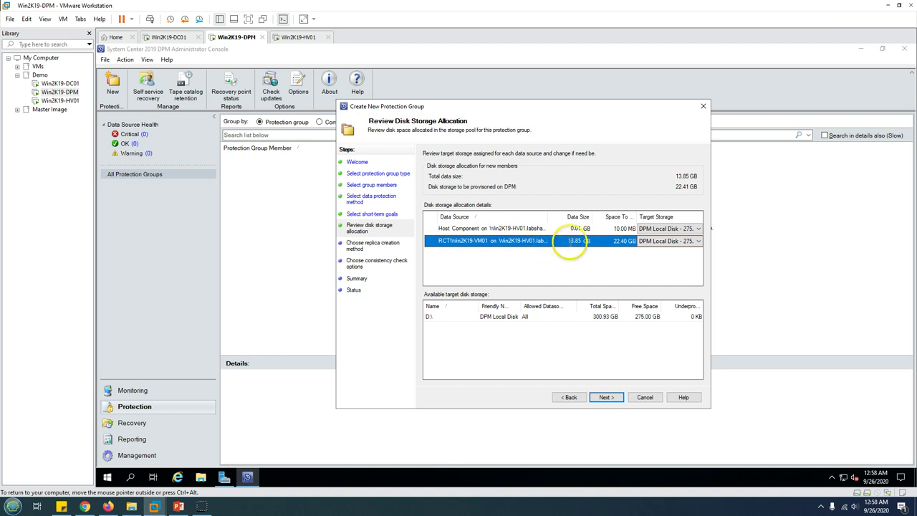
left_click(580, 228)
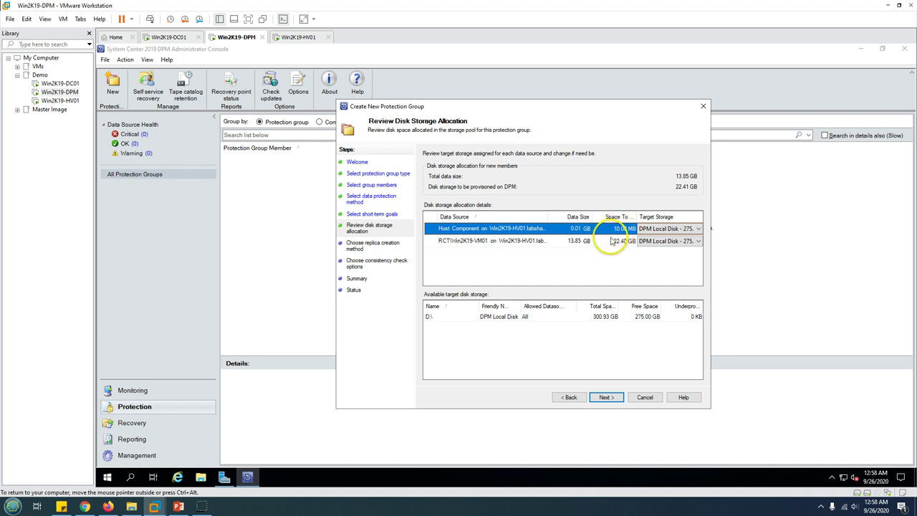
left_click(606, 397)
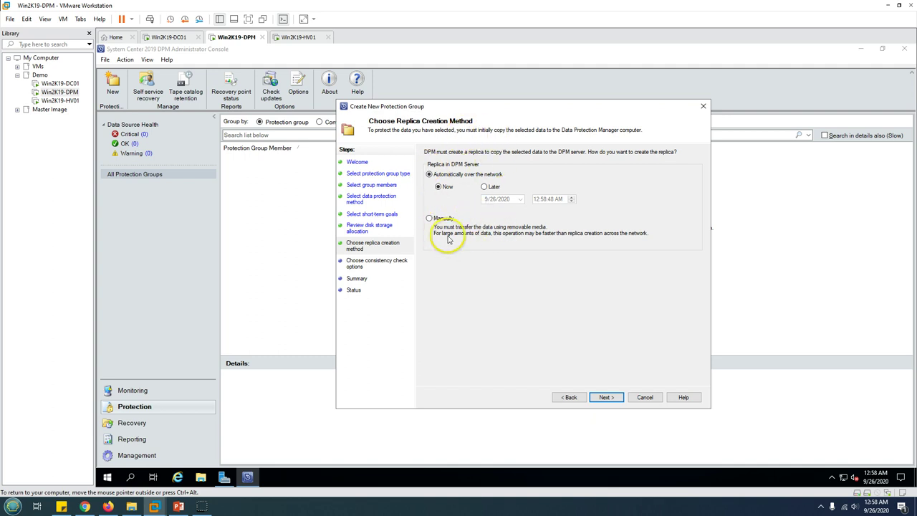
Choose automatic replica creation over the network, Now, and advance to consistency check options
left_click_drag(479, 107, 475, 124)
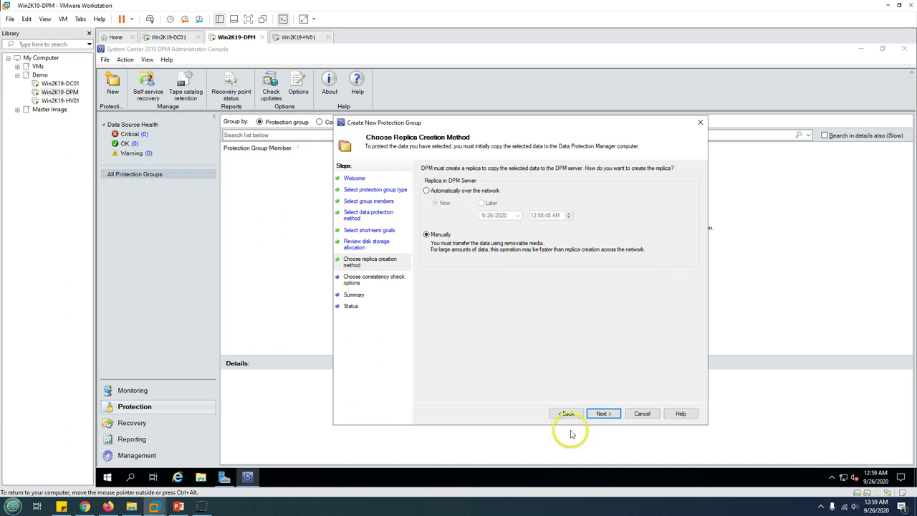
left_click(597, 413)
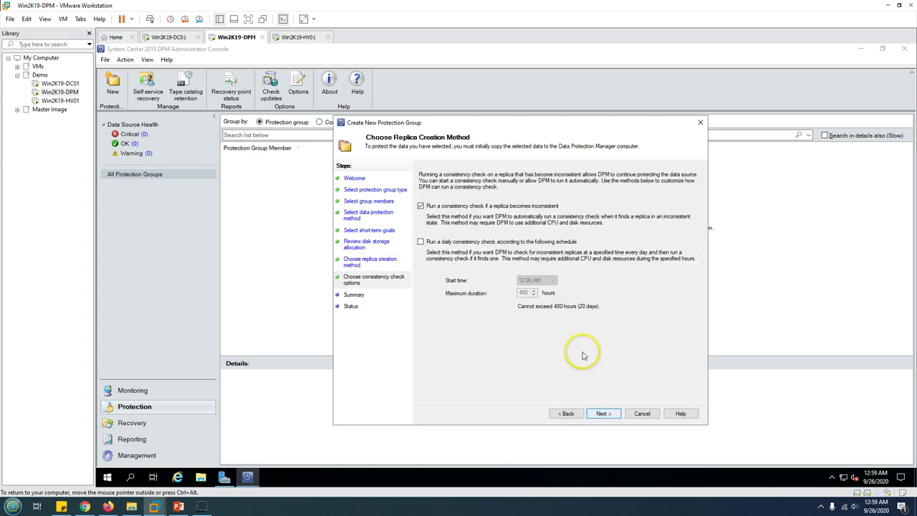
left_click(567, 413)
left_click(427, 191)
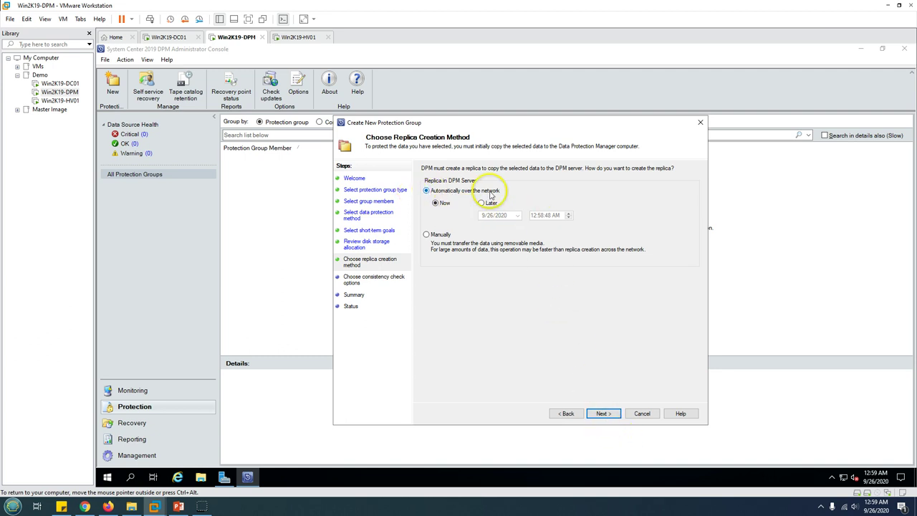
left_click(606, 414)
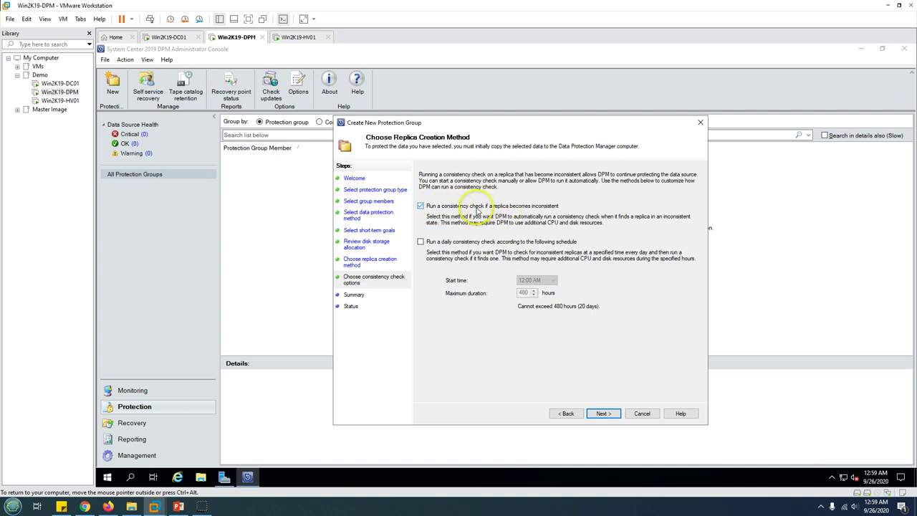
left_click(437, 207)
Drop the daily consistency check in favour of checks on inconsistency, then review the summary
left_click(452, 242)
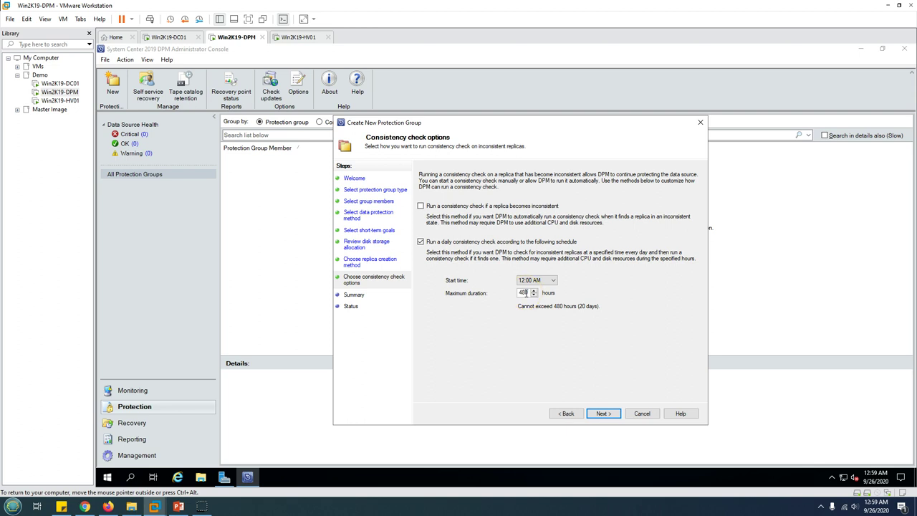
left_click(457, 242)
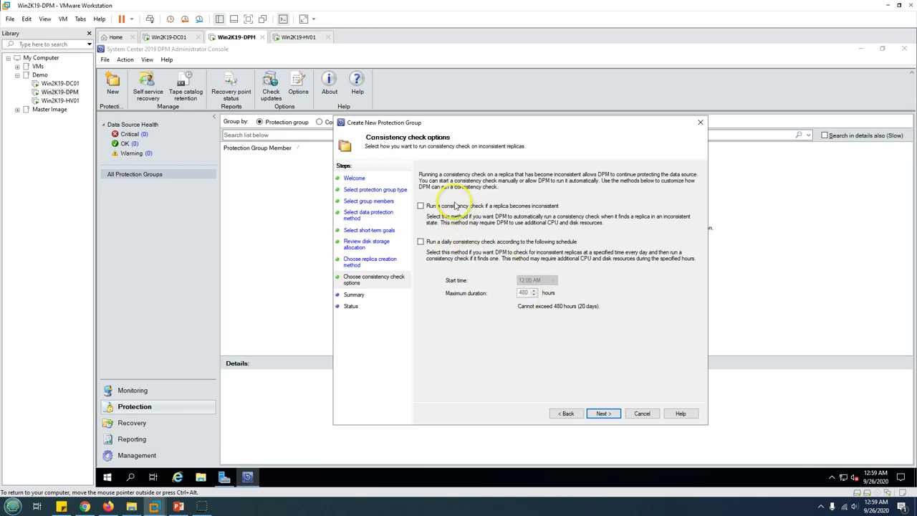
left_click(420, 207)
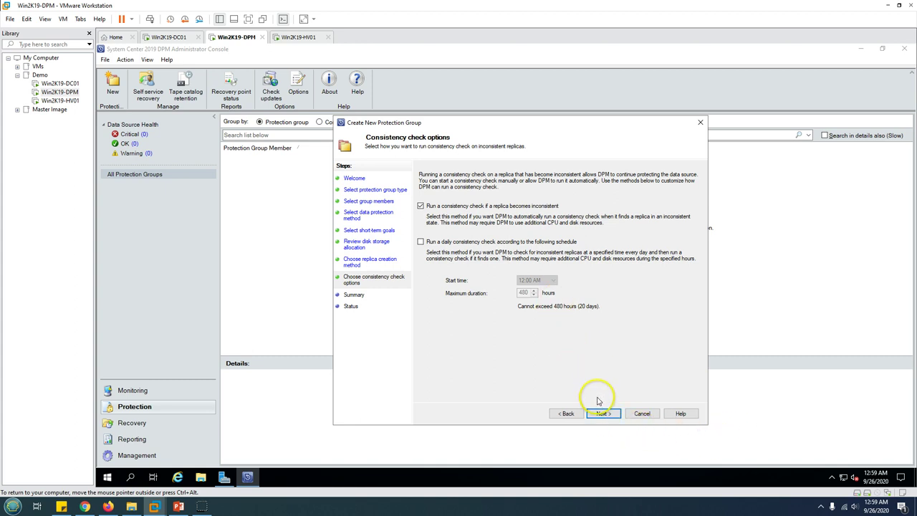
left_click(601, 416)
left_click(444, 192)
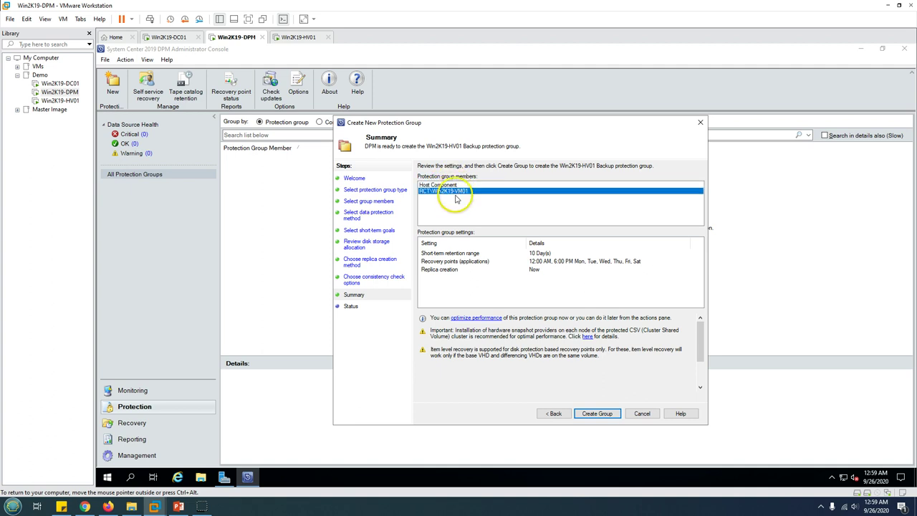
left_click(463, 256)
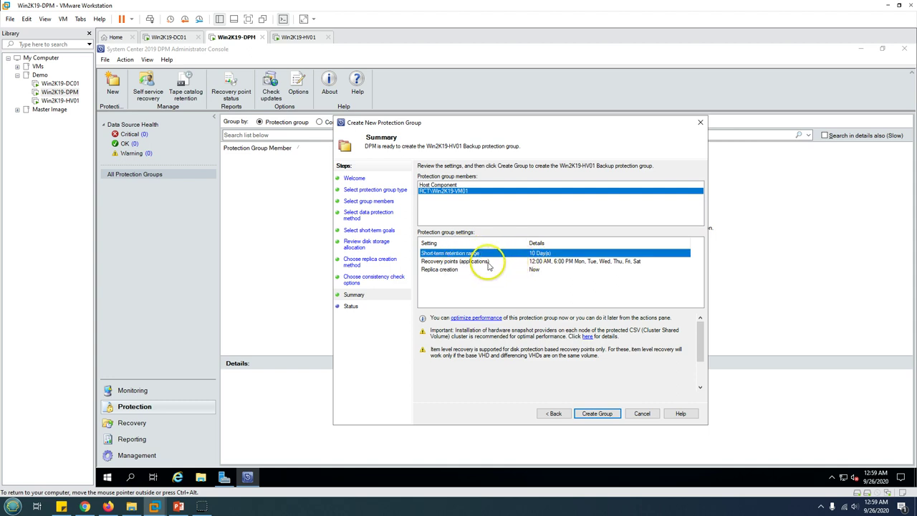
left_click(489, 262)
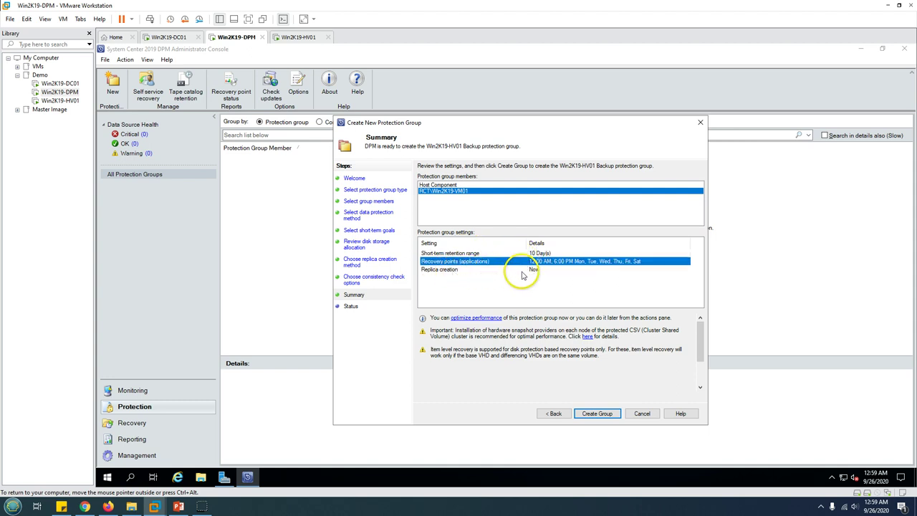
left_click(520, 271)
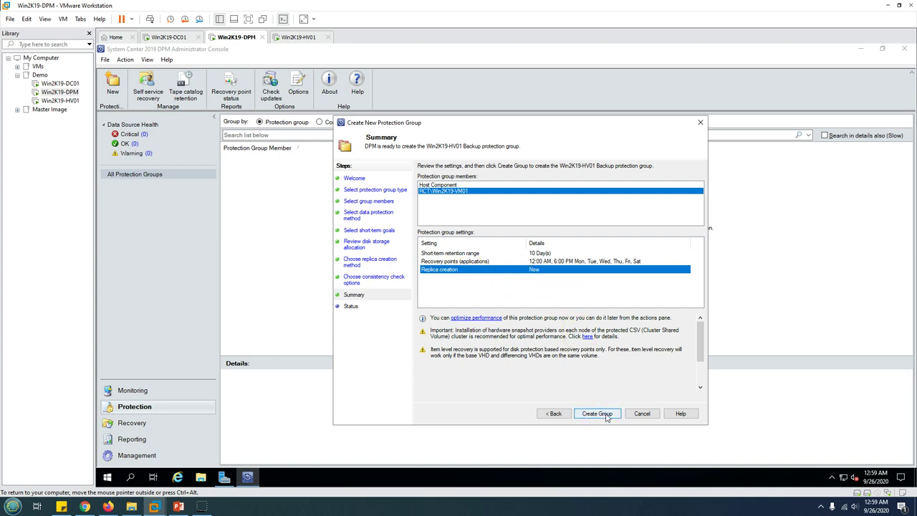
Create the Win2K19-HV01 Backup group and place Task Manager's Ethernet graph beside the wizard
left_click(608, 417)
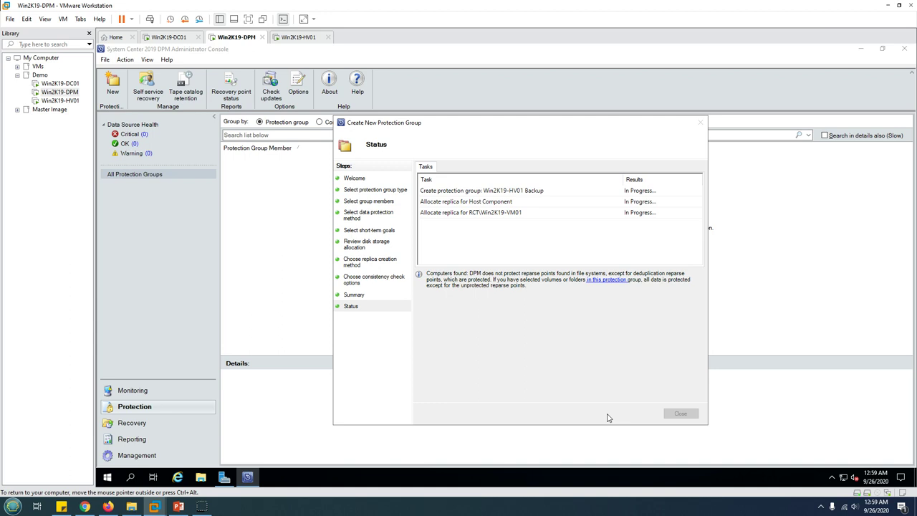
left_click(513, 213)
right_click(615, 477)
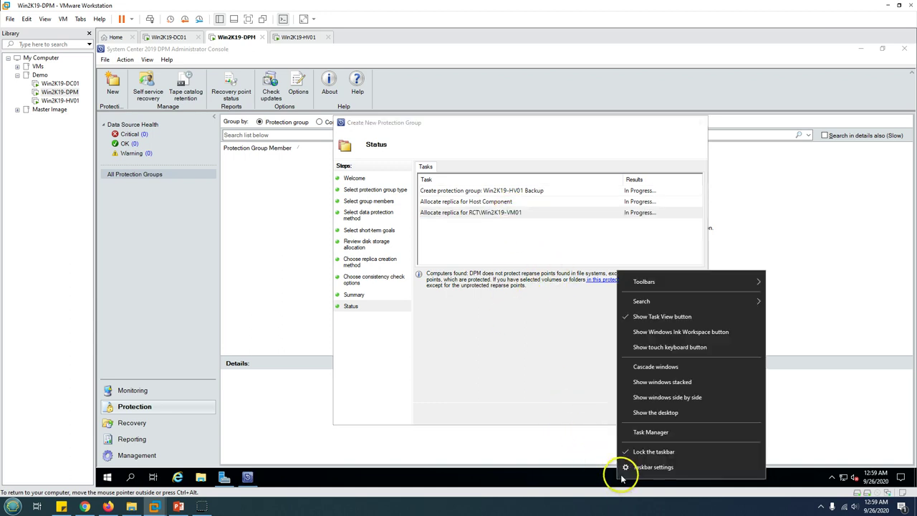
left_click(654, 436)
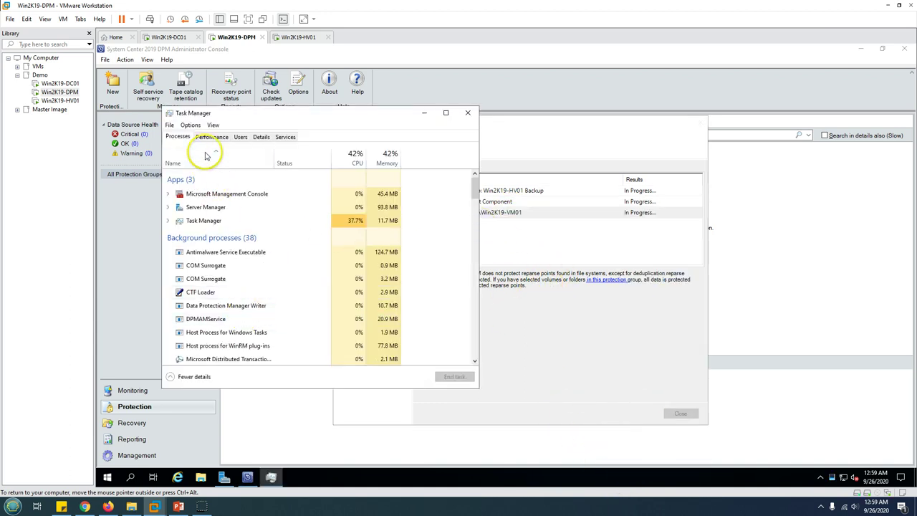
left_click(211, 137)
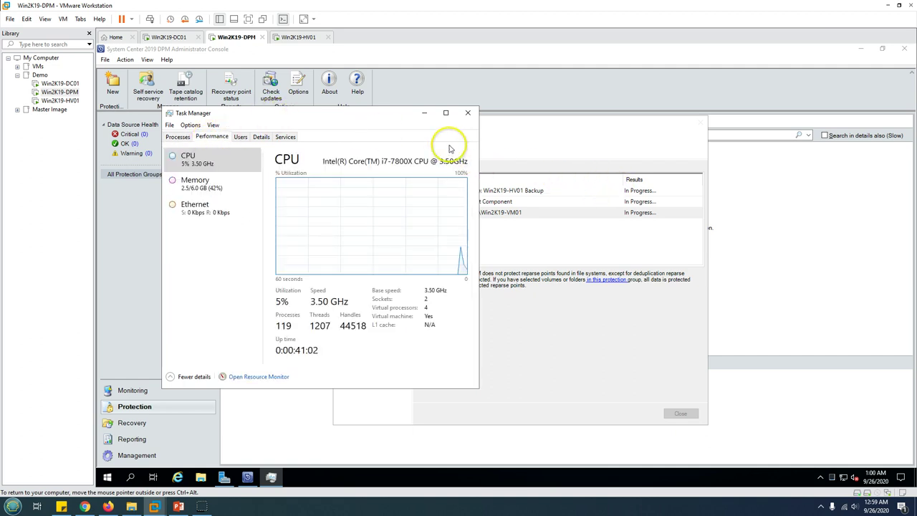
left_click_drag(341, 113, 737, 194)
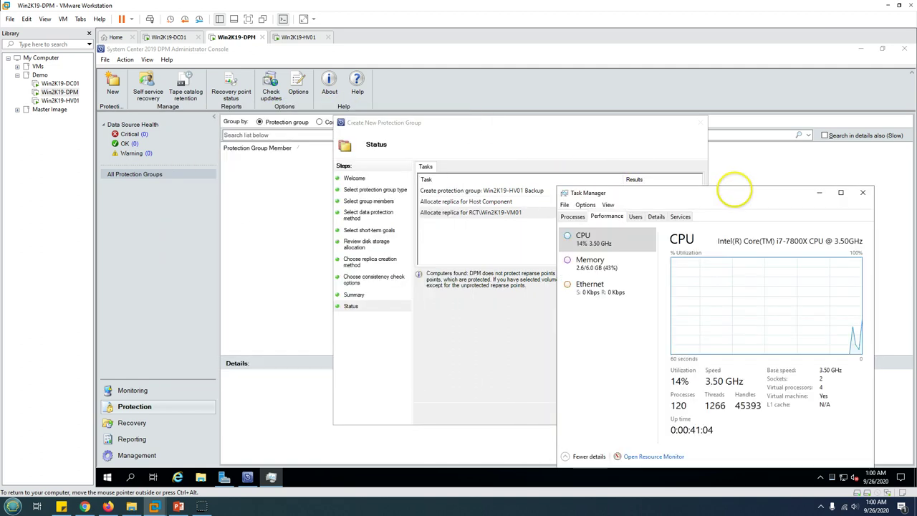
left_click(598, 298)
left_click_drag(522, 127, 344, 149)
left_click(271, 476)
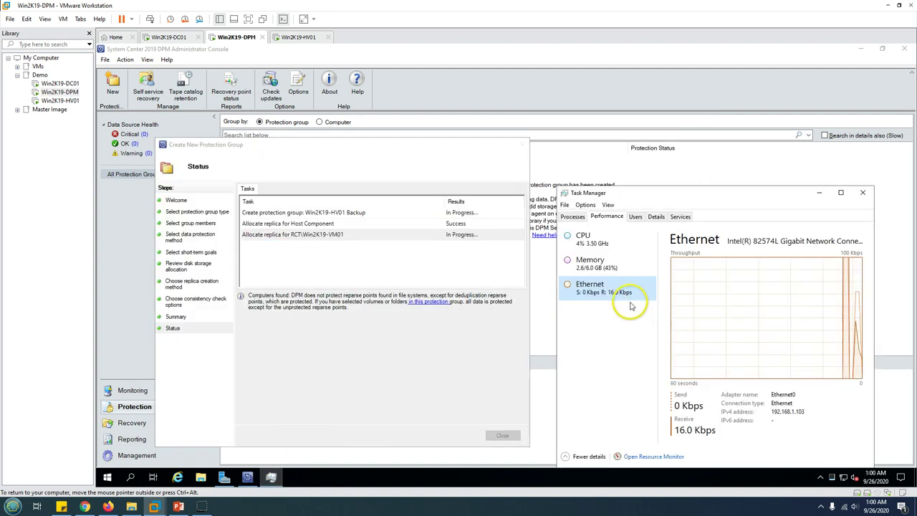
On the Win2K19-HV01 host, close Disk Management and bring up Hyper-V Manager
left_click(301, 37)
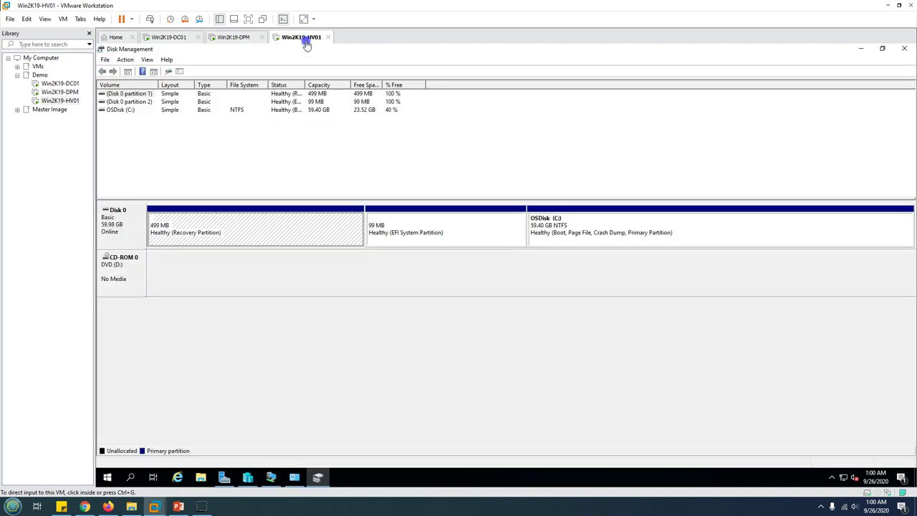
left_click(904, 48)
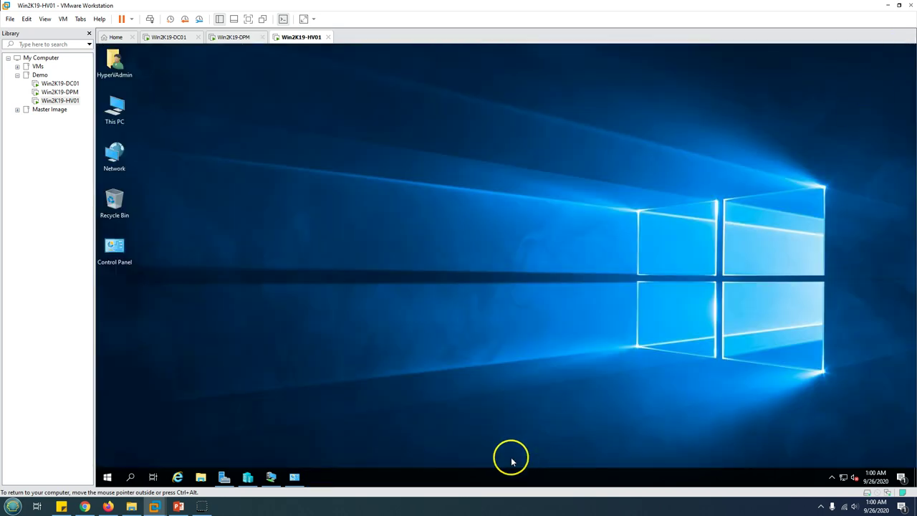
right_click(459, 479)
left_click(491, 440)
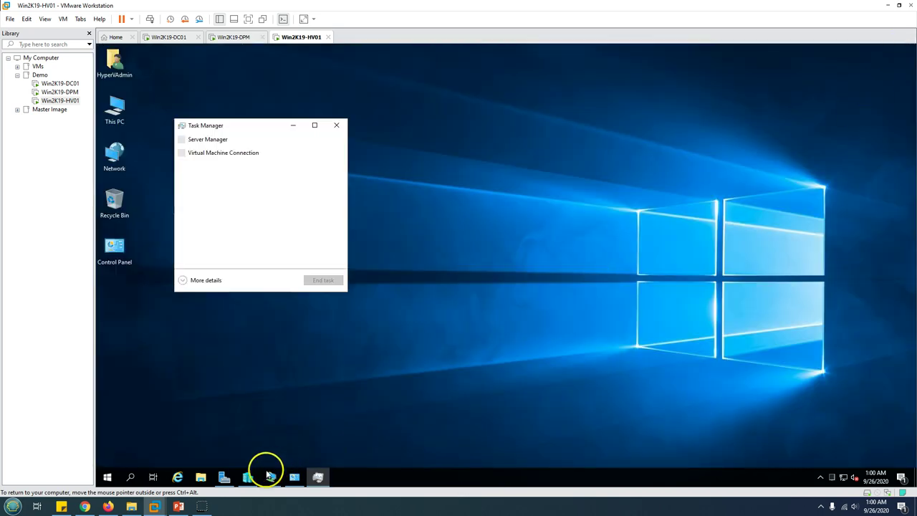
left_click(247, 476)
left_click(271, 476)
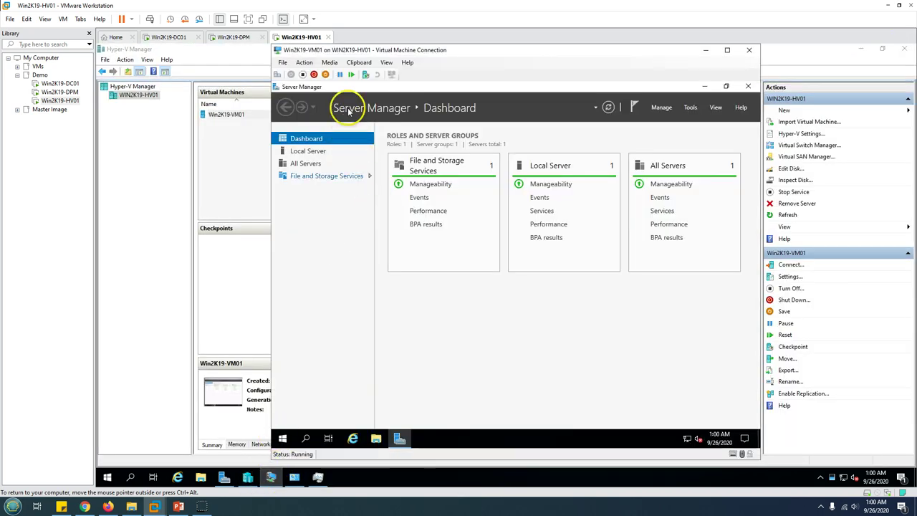
left_click(706, 51)
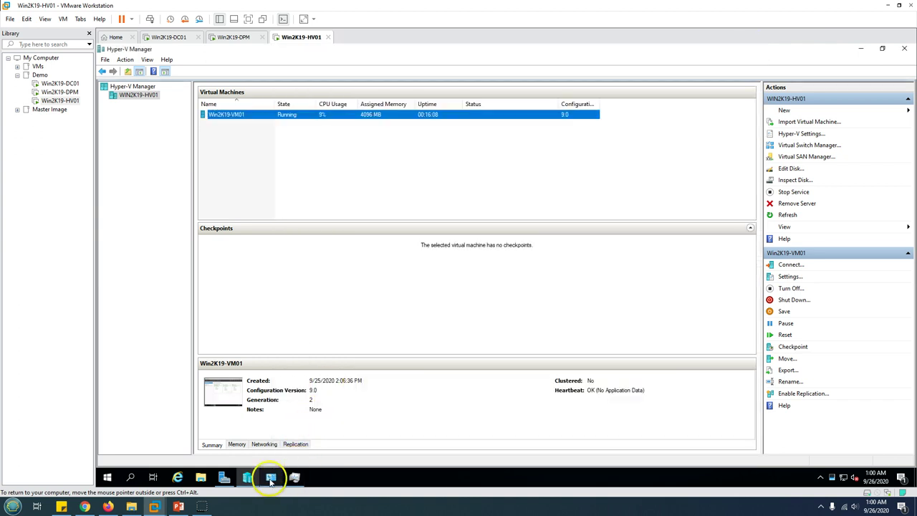
Show the host's Ethernet graph in detailed Task Manager, then return to Win2K19-DPM
left_click(294, 478)
left_click(209, 281)
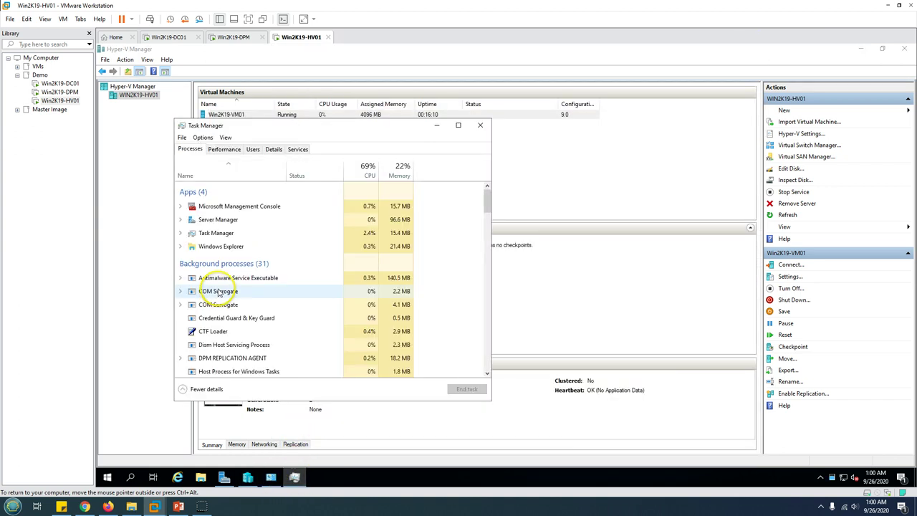
left_click(224, 149)
left_click(211, 219)
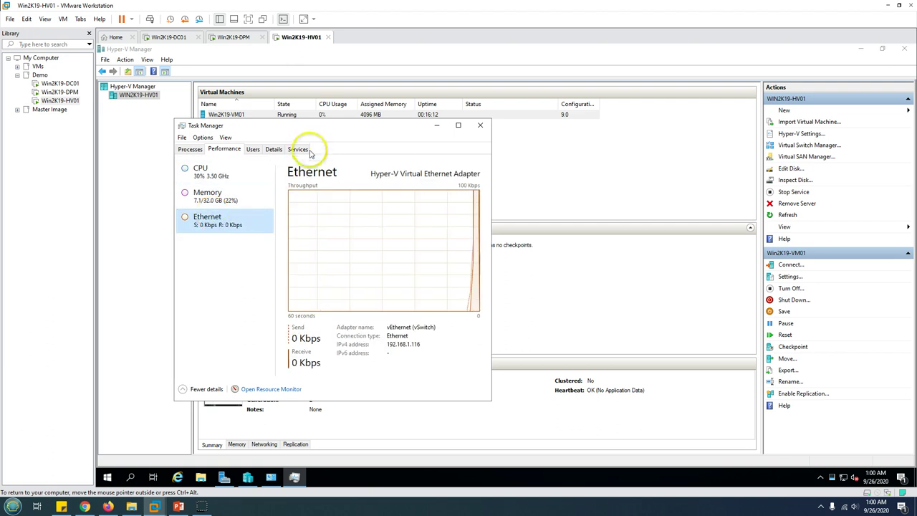
left_click_drag(310, 131, 646, 195)
left_click(248, 40)
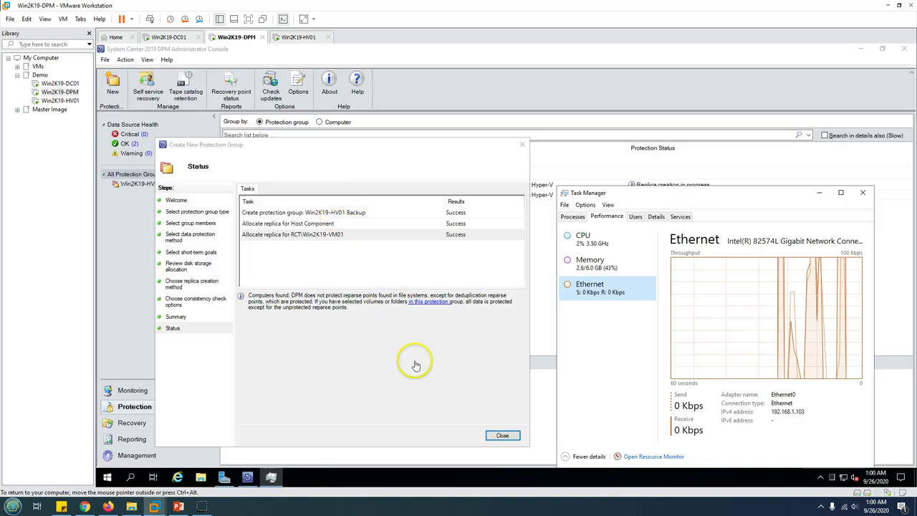
Check the three group-creation tasks, close the wizard, and select the RCT\Win2K19-VM01 member
left_click(344, 223)
left_click(340, 212)
left_click(344, 234)
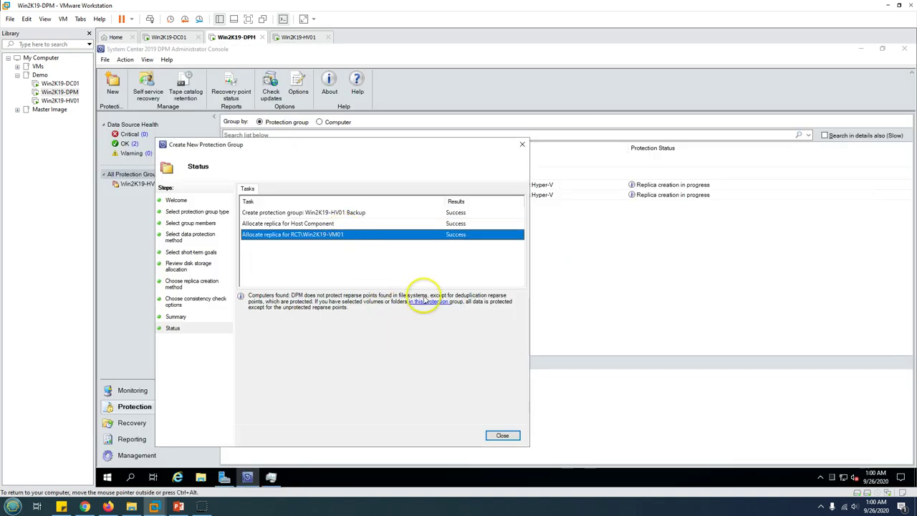
left_click(502, 434)
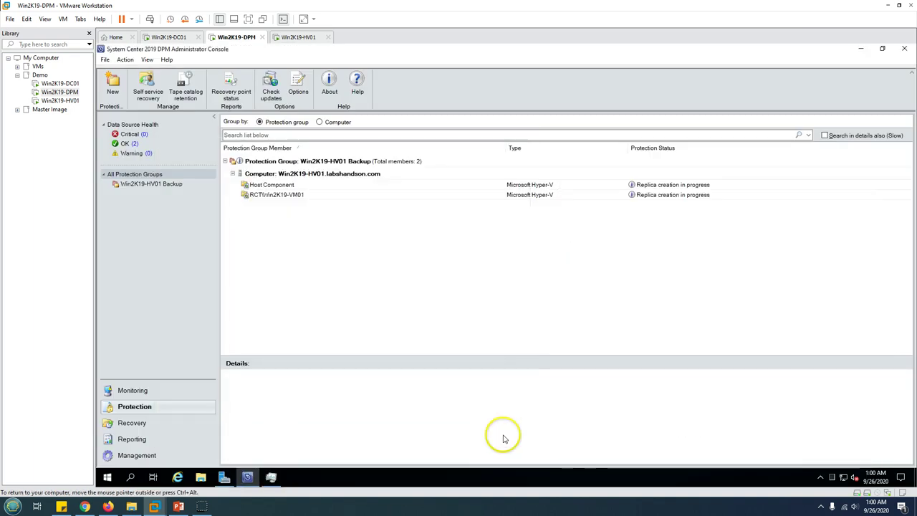
left_click(318, 196)
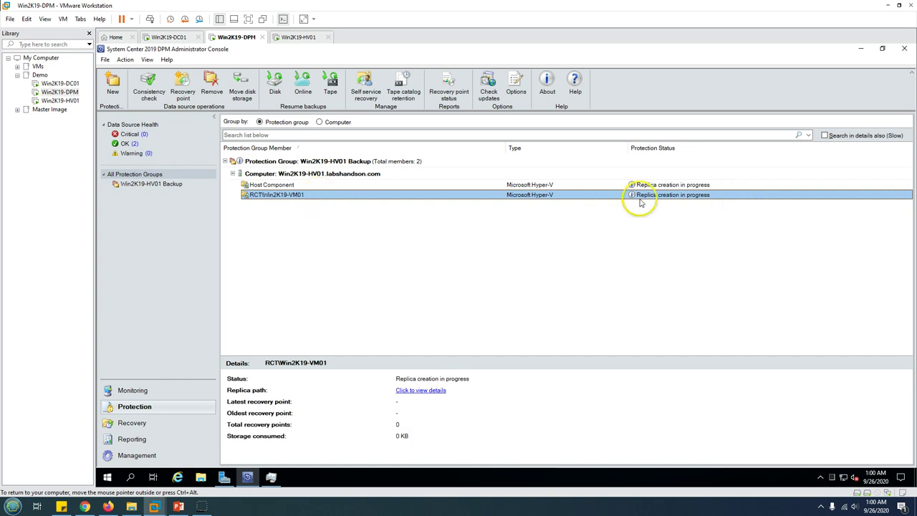
Compare both members' replica status with network throughput, then move to Win2K19-HV01
left_click(272, 479)
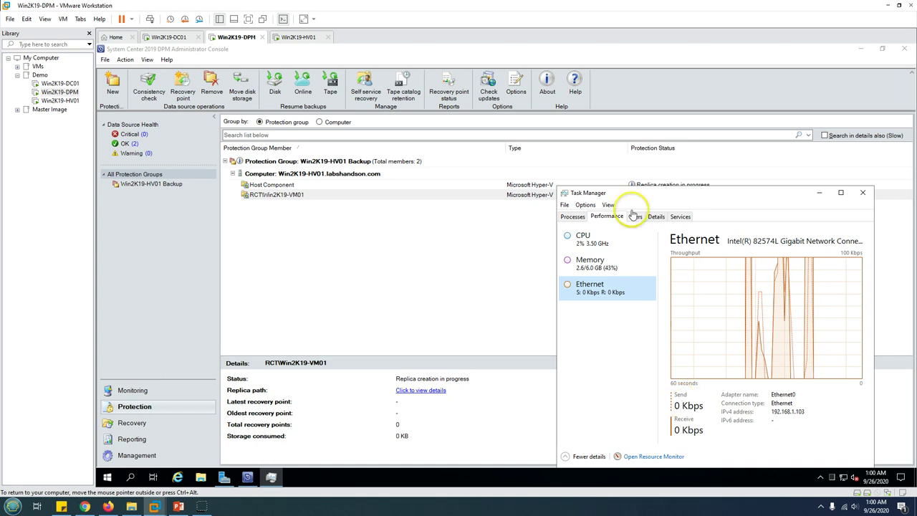
left_click_drag(638, 195, 582, 212)
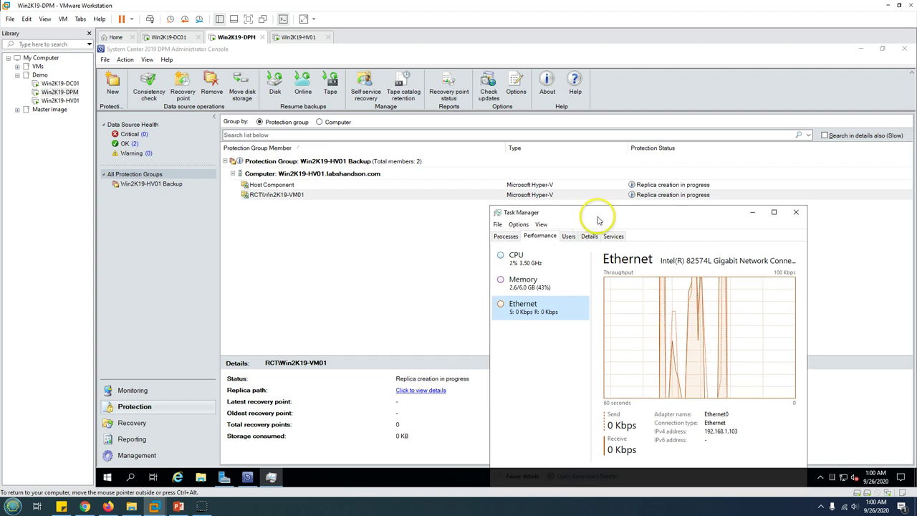
left_click(324, 185)
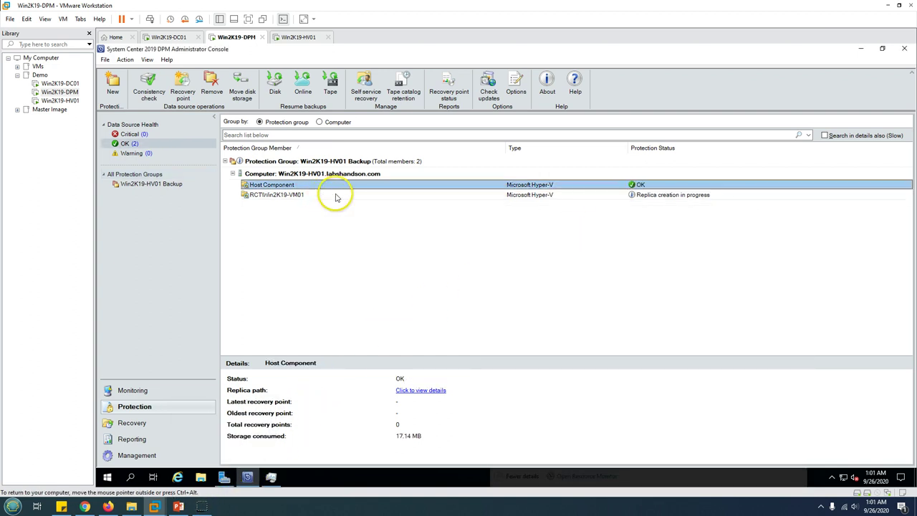
left_click(323, 195)
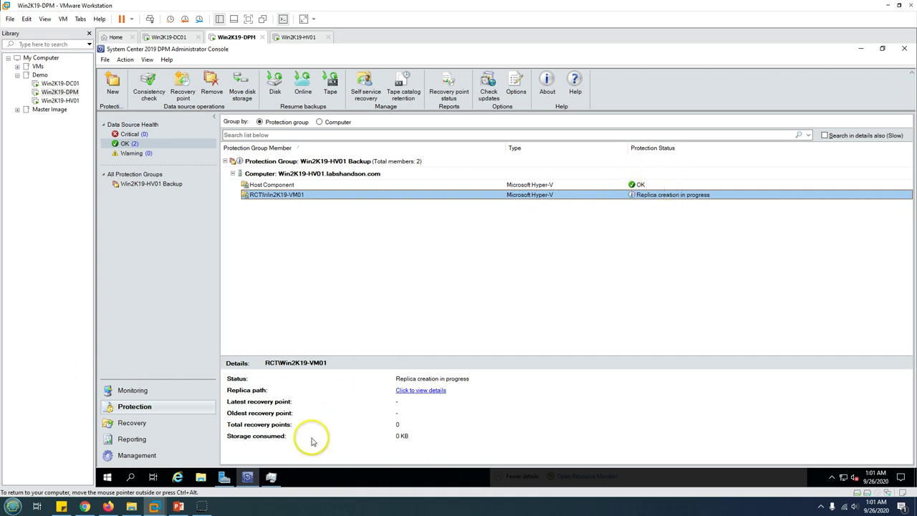
left_click(271, 476)
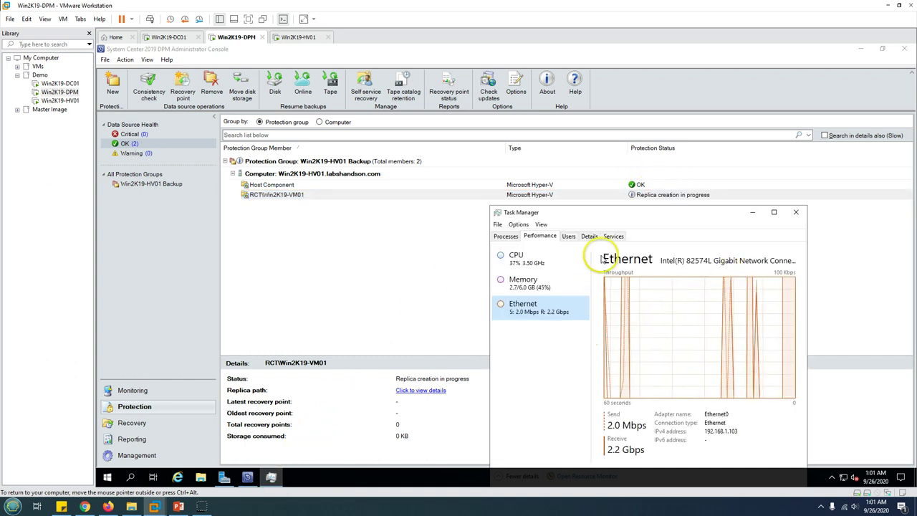
left_click_drag(608, 216, 611, 210)
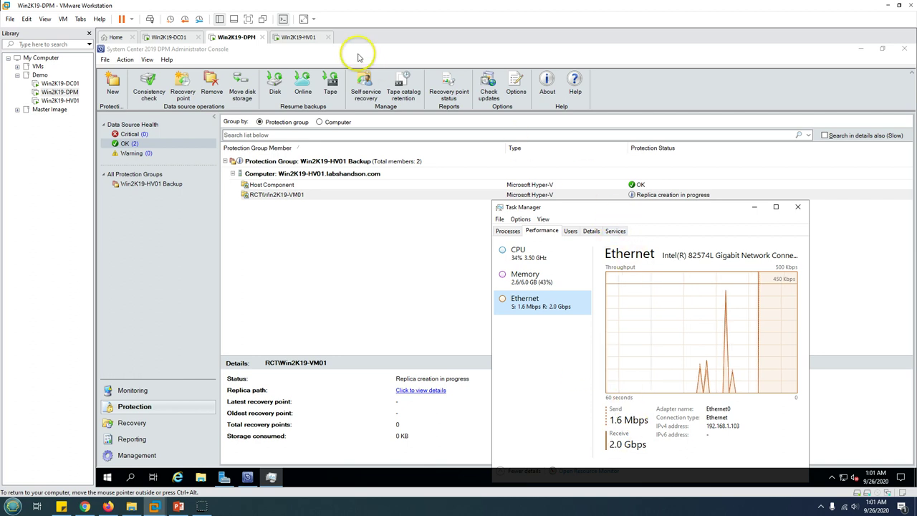
left_click(298, 36)
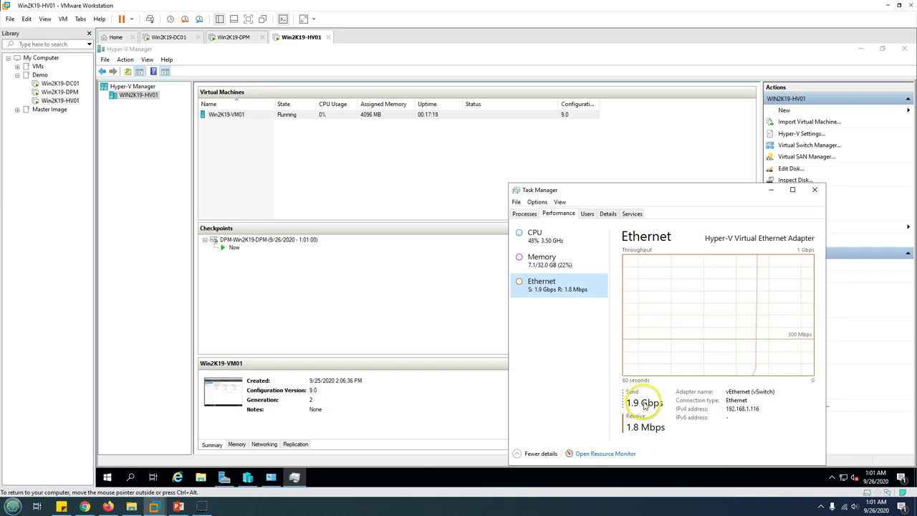
Inspect Win2K19-VM01's DPM checkpoint in Hyper-V Manager and the host's send rate, then return to DPM
left_click(232, 37)
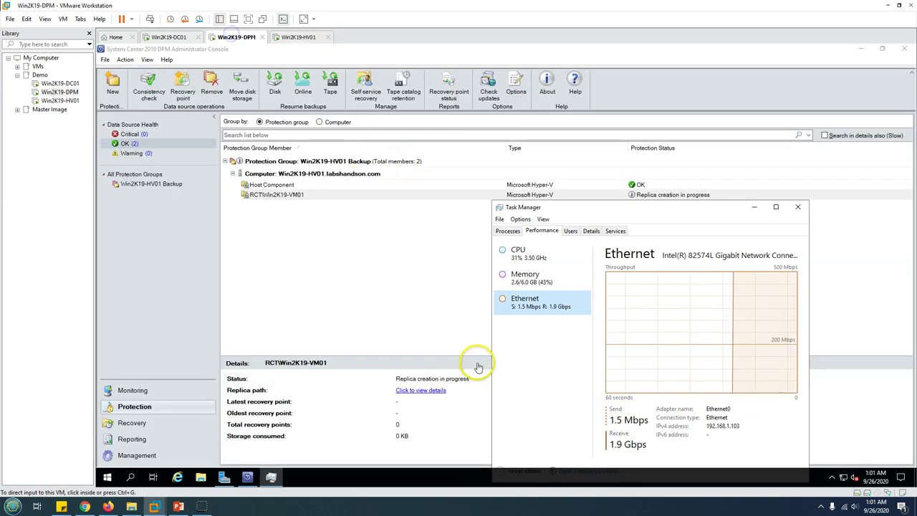
left_click(300, 37)
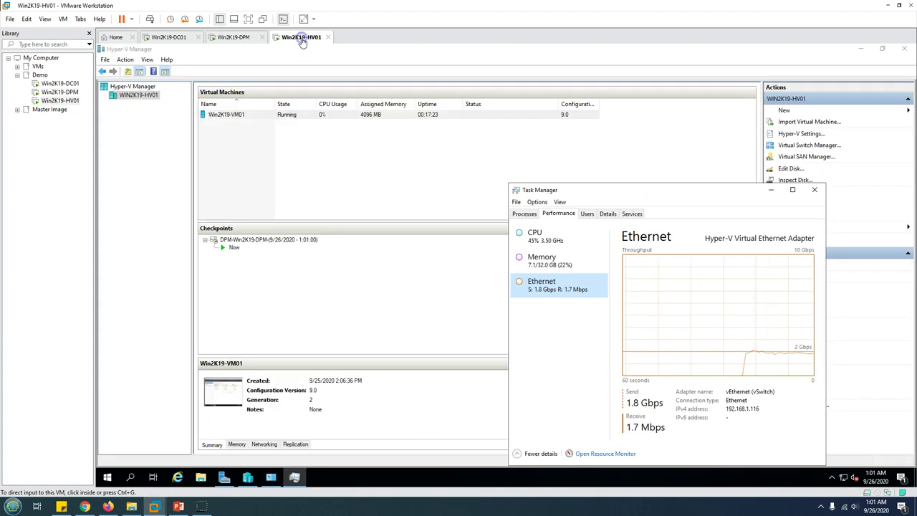
left_click(264, 116)
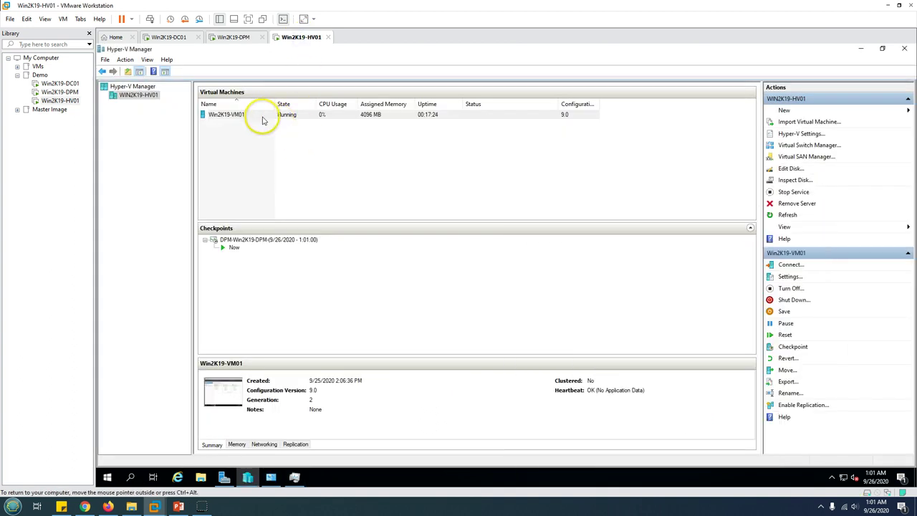
left_click(265, 241)
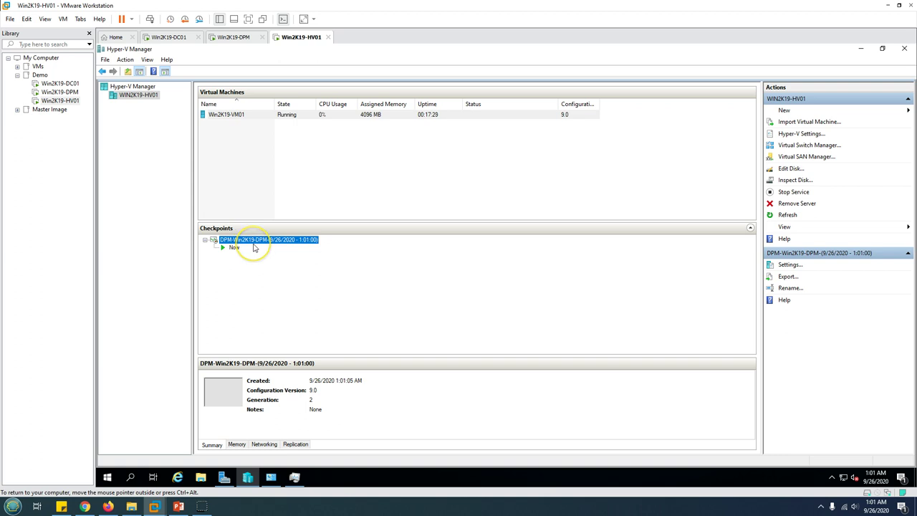
left_click(294, 478)
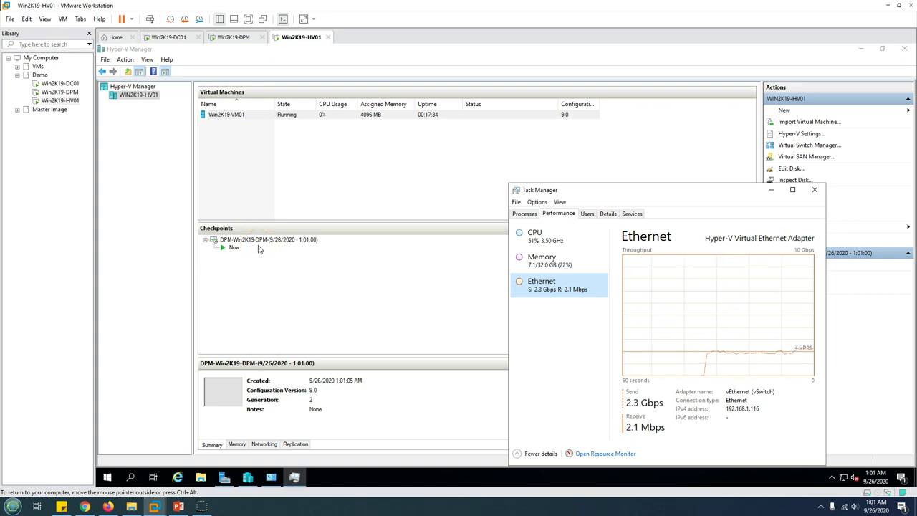
left_click(243, 37)
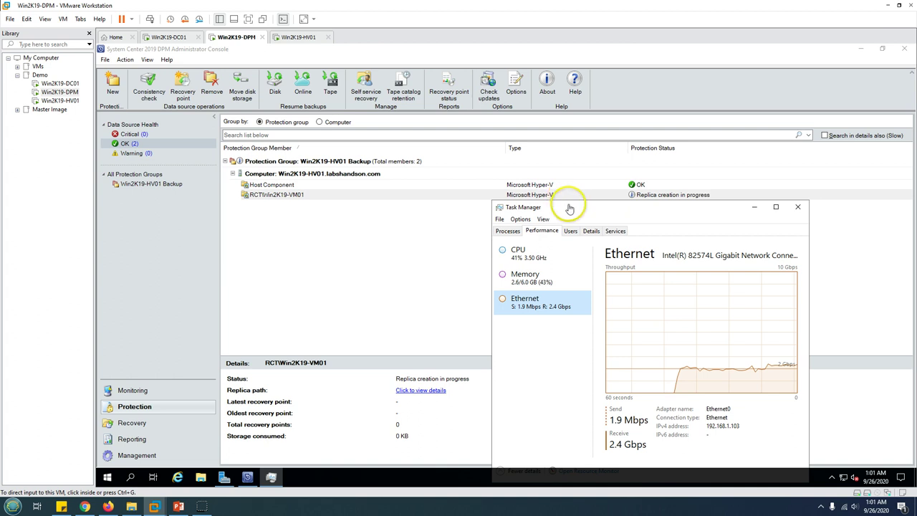
Glance at Hyper-V Manager on the host, then review both members' replica details in DPM
left_click(274, 195)
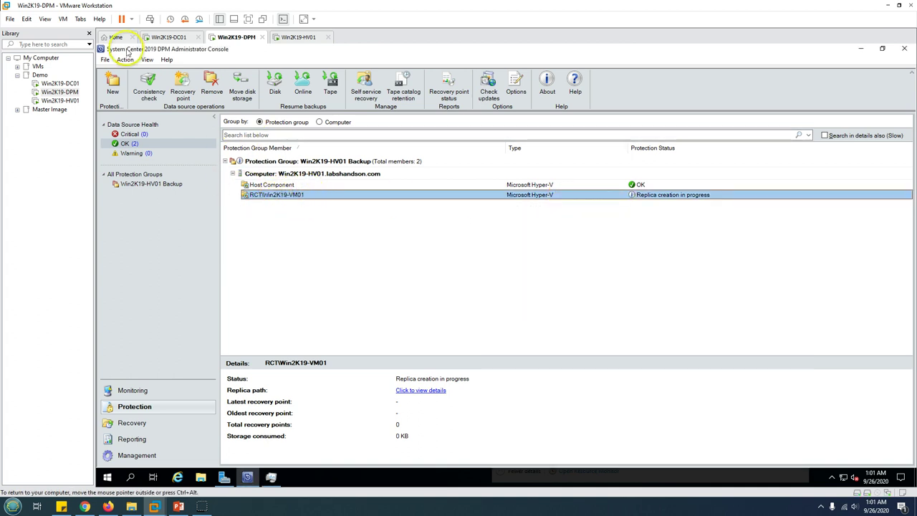
left_click(287, 37)
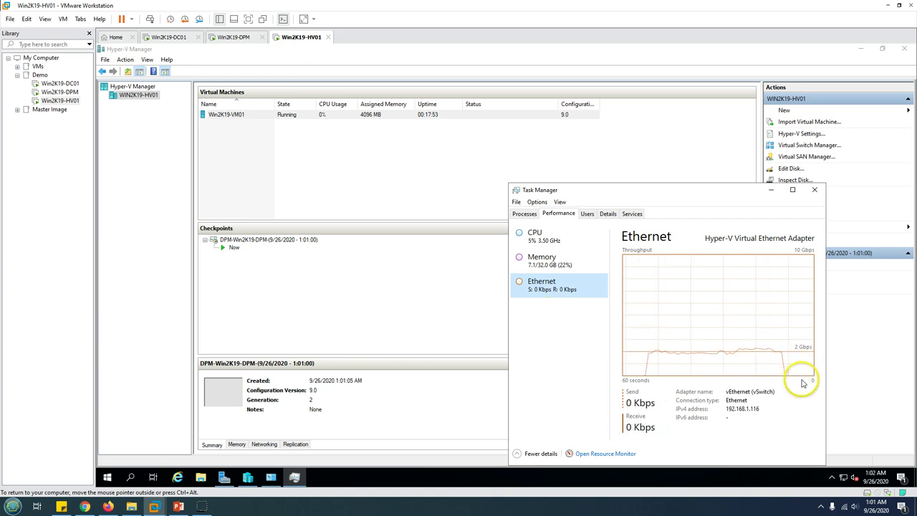
left_click(215, 114)
left_click(237, 37)
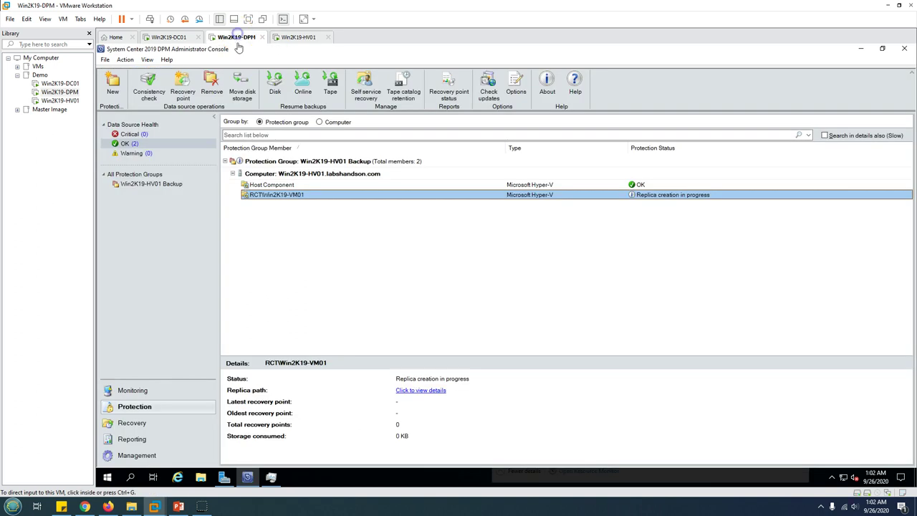
left_click(532, 184)
left_click(539, 195)
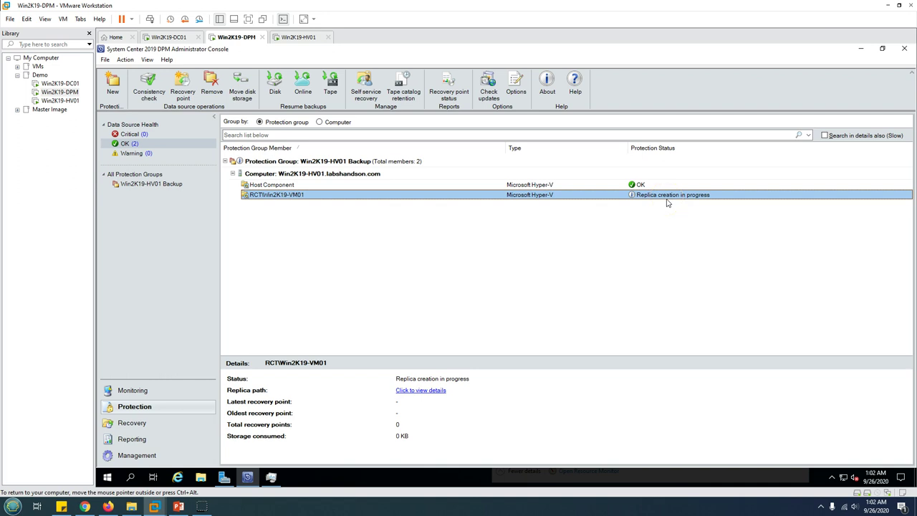
left_click(513, 318)
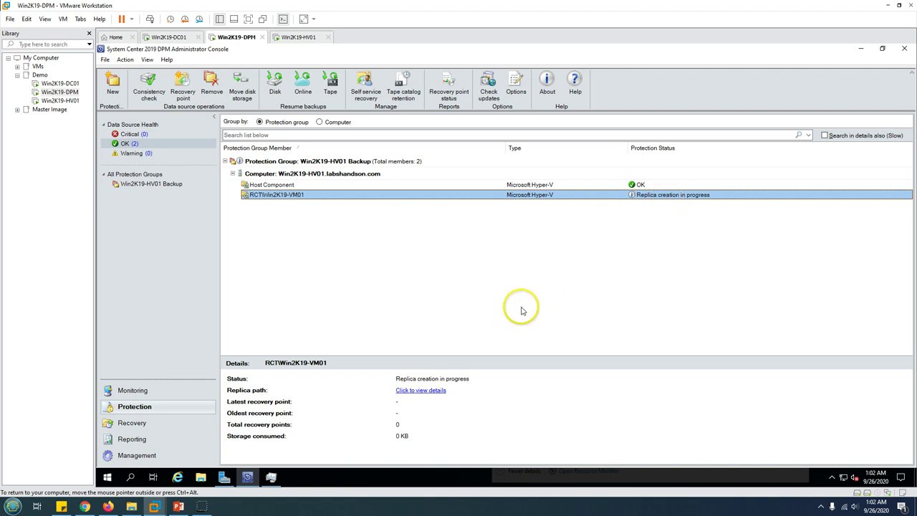
Recheck network activity and confirm both members read OK, then return to Win2K19-HV01
left_click(271, 477)
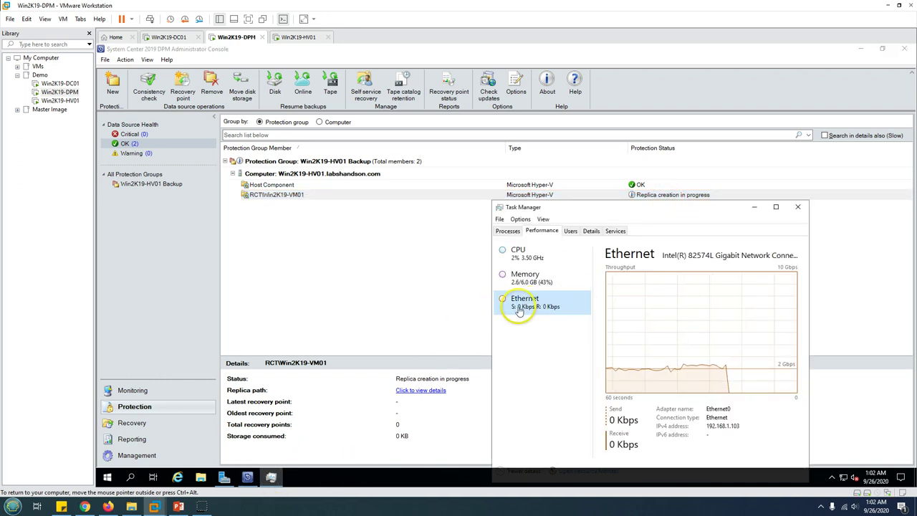
left_click(334, 194)
left_click(338, 184)
left_click(341, 195)
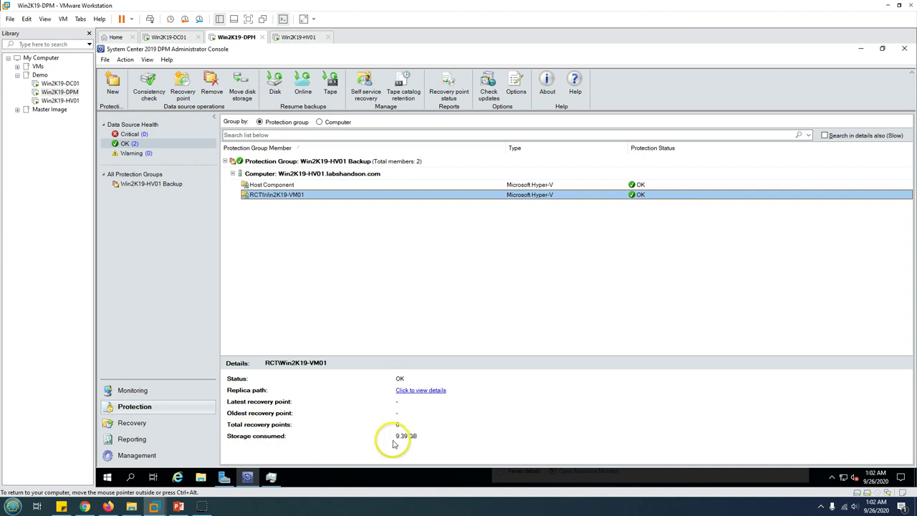
left_click(413, 256)
left_click(300, 37)
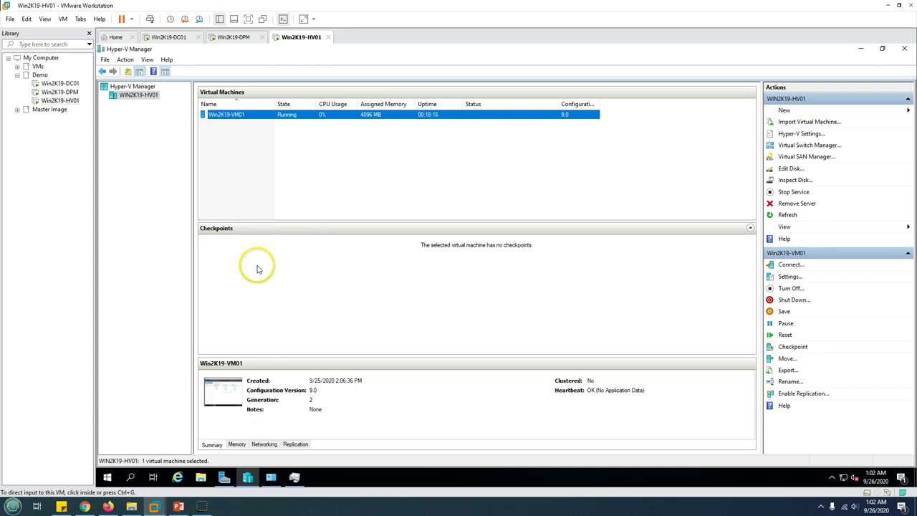
Confirm Win2K19-VM01 has no checkpoints and DPM traffic is at 0 Kbps, then open the PowerPoint slide
left_click(241, 115)
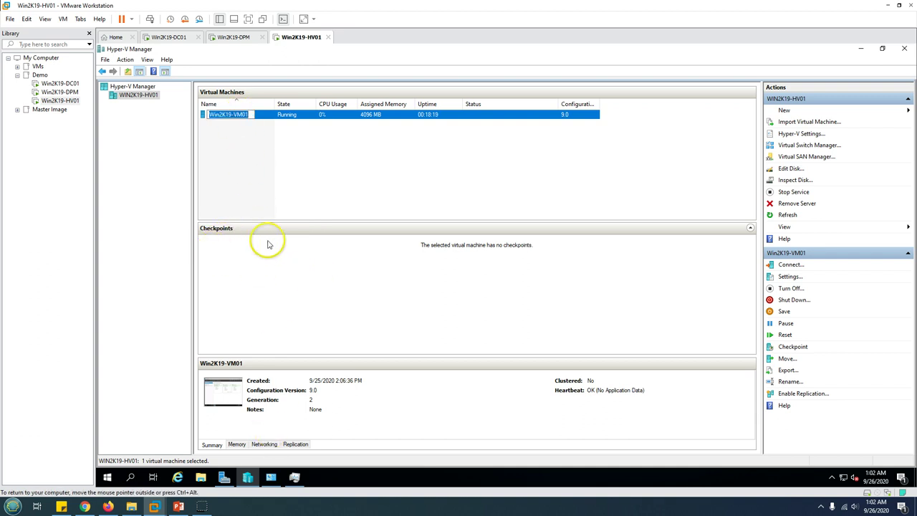
left_click(301, 164)
left_click(238, 37)
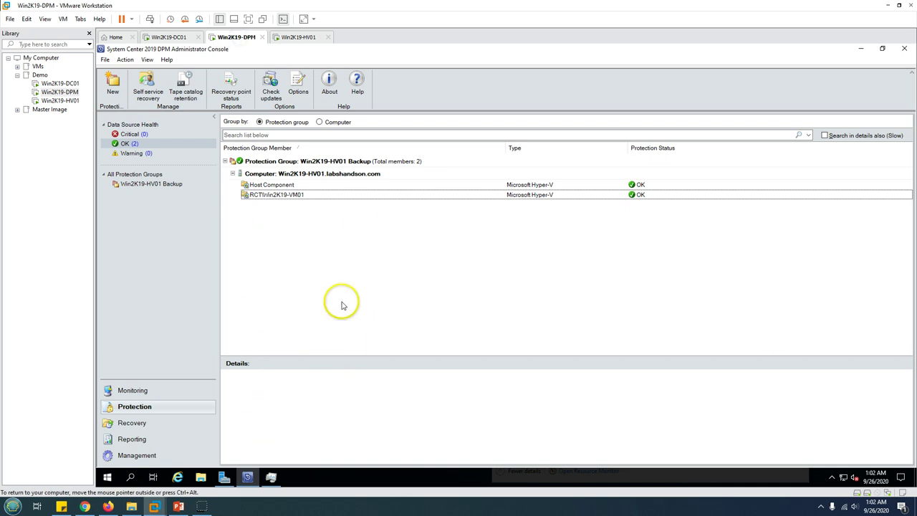
left_click(272, 478)
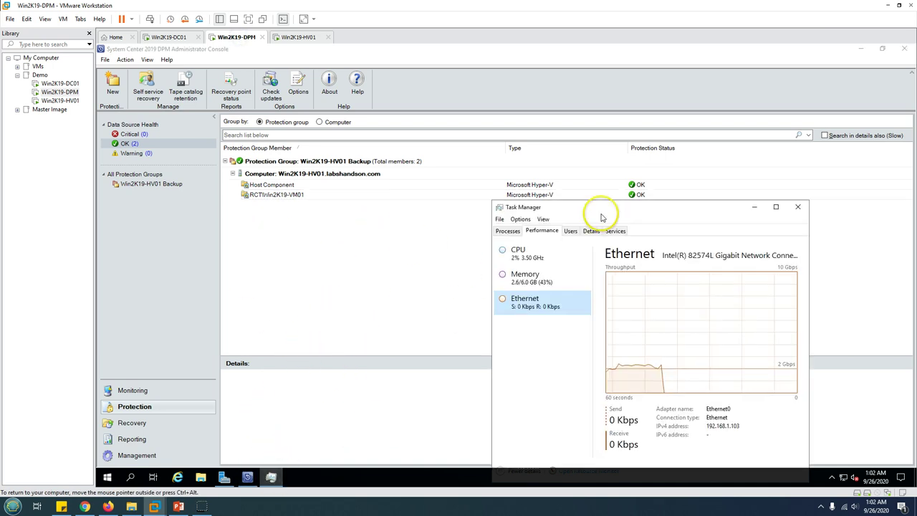
left_click_drag(595, 213, 594, 220)
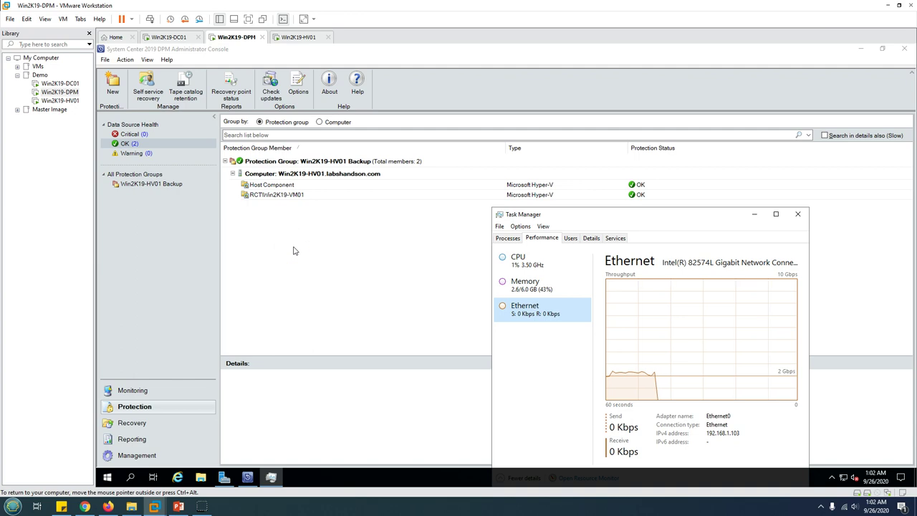
left_click(179, 507)
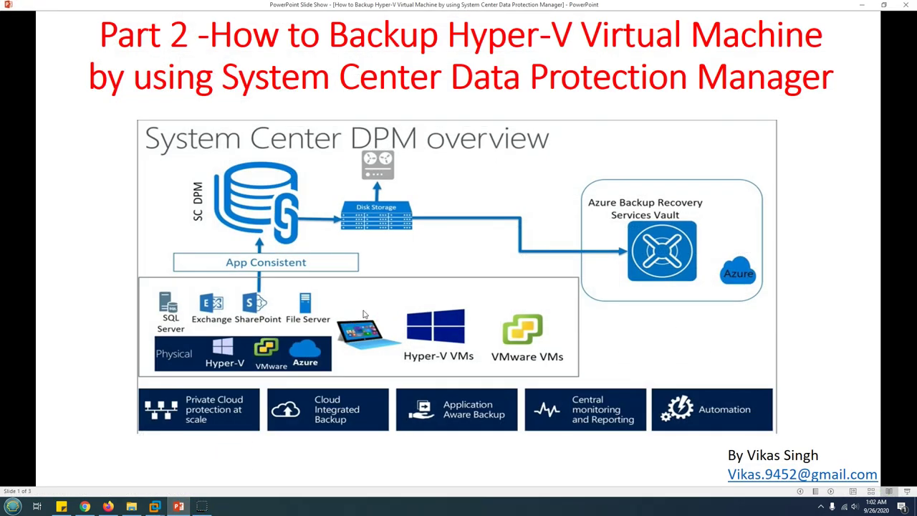